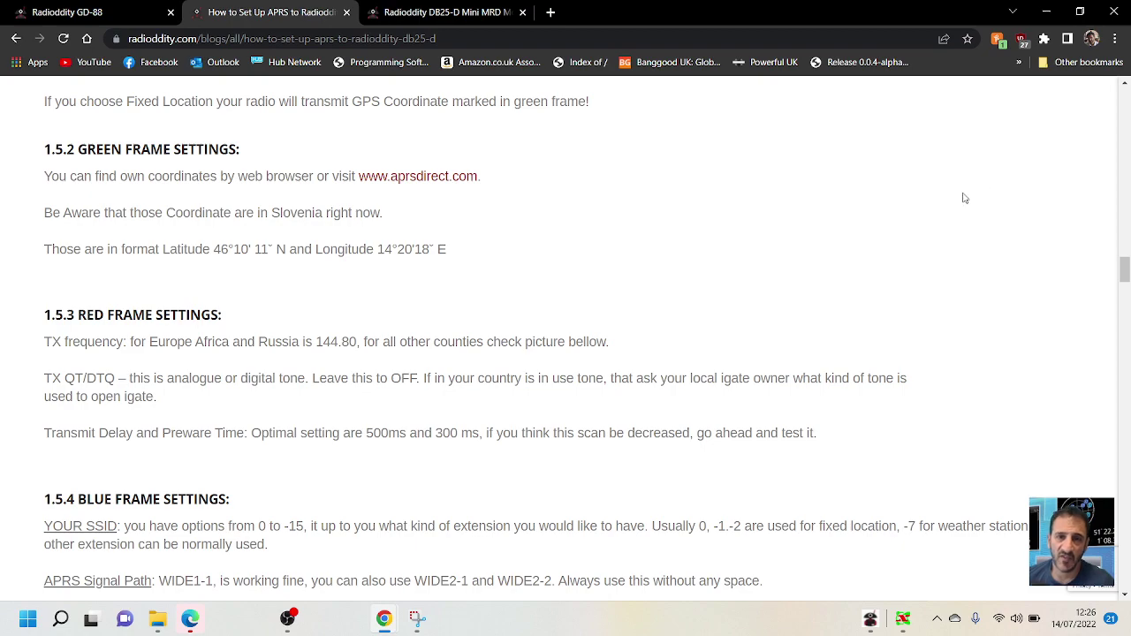
Step: Review section 1.5 of the DB25-D APRS guide, matching the colour-framed APRS menu fields to their written settings
scroll(963, 198, "down", 2)
scroll(962, 197, "up", 9)
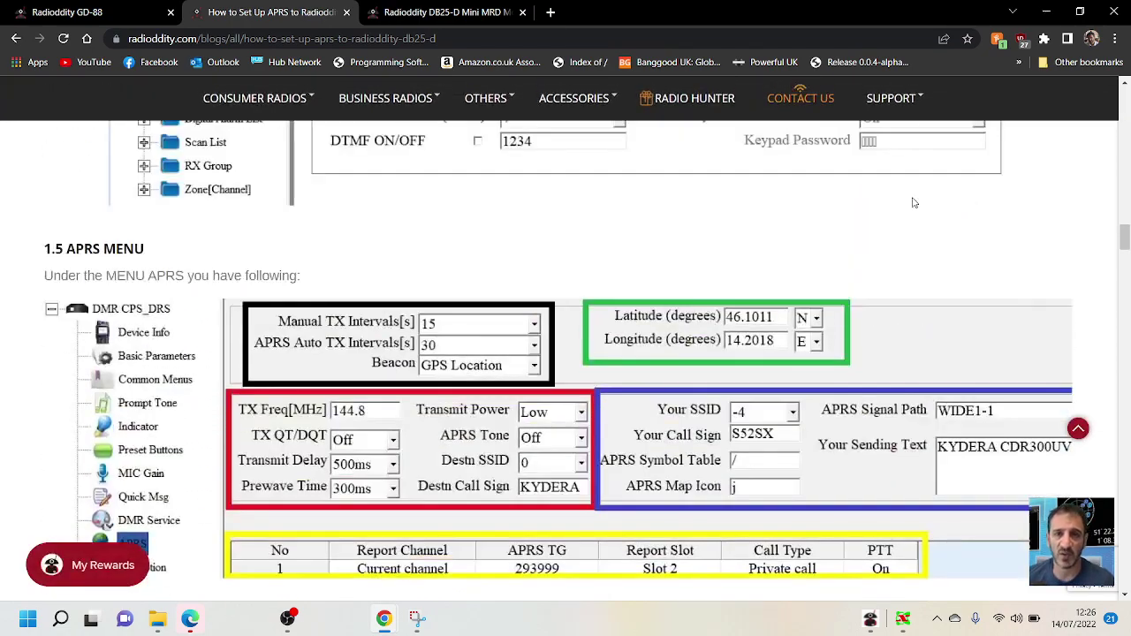
scroll(915, 203, "down", 1)
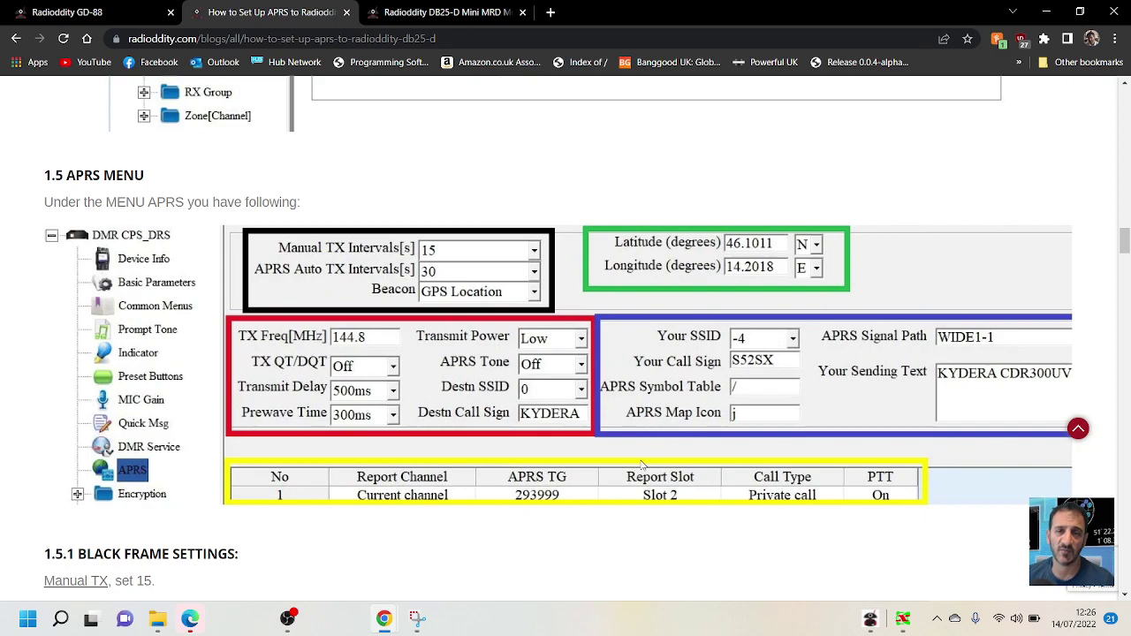
scroll(642, 466, "down", 6)
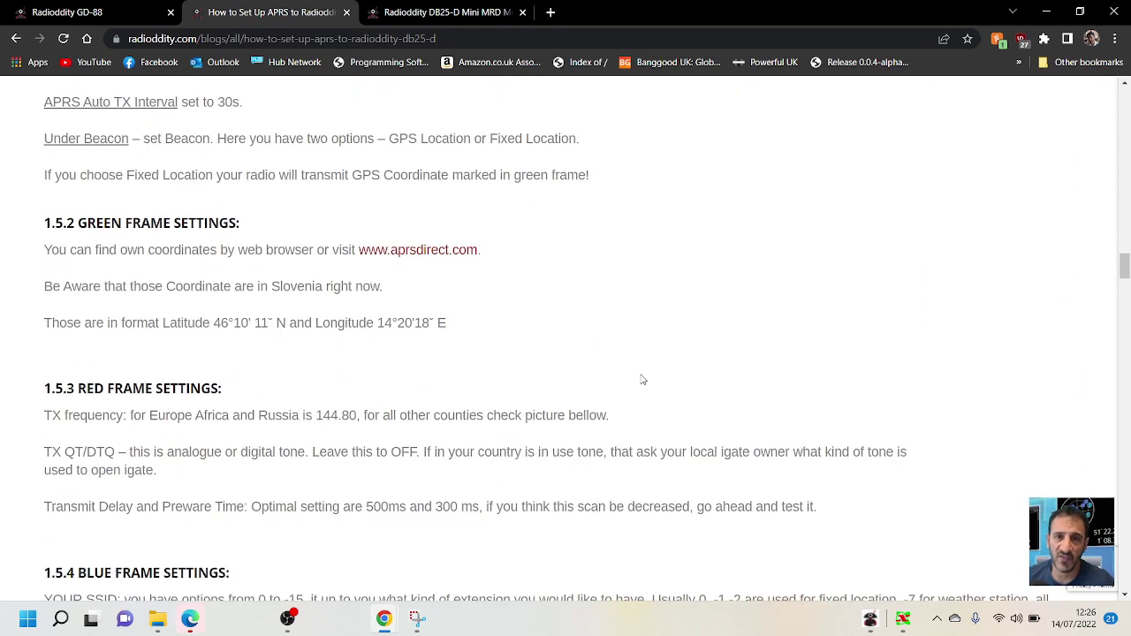
scroll(642, 379, "down", 5)
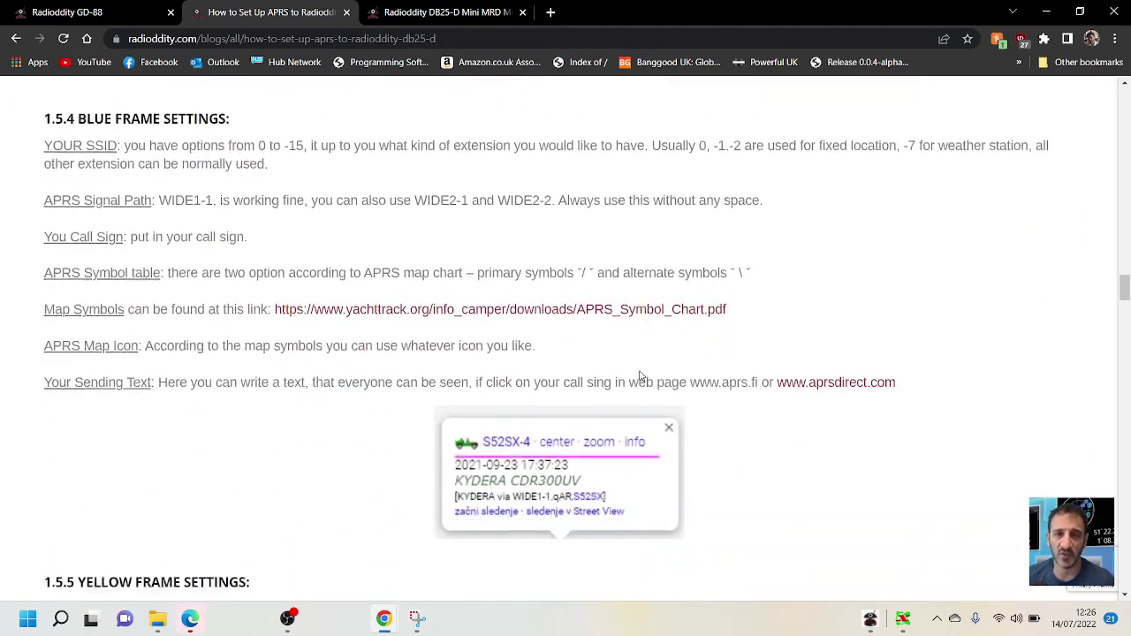
scroll(642, 377, "down", 2)
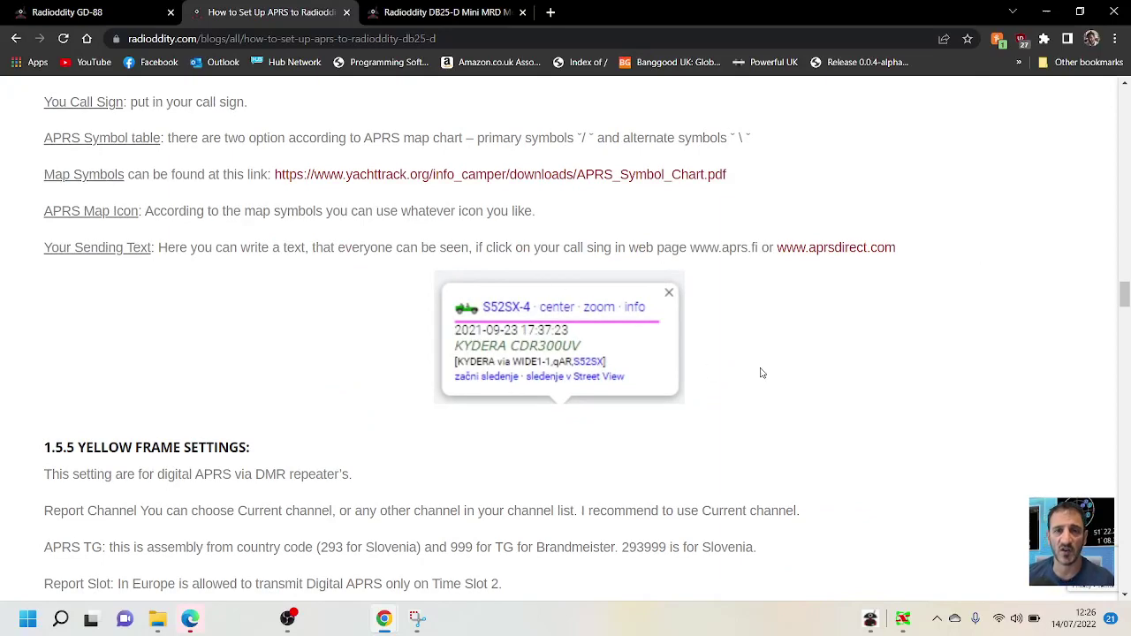
scroll(802, 374, "down", 3)
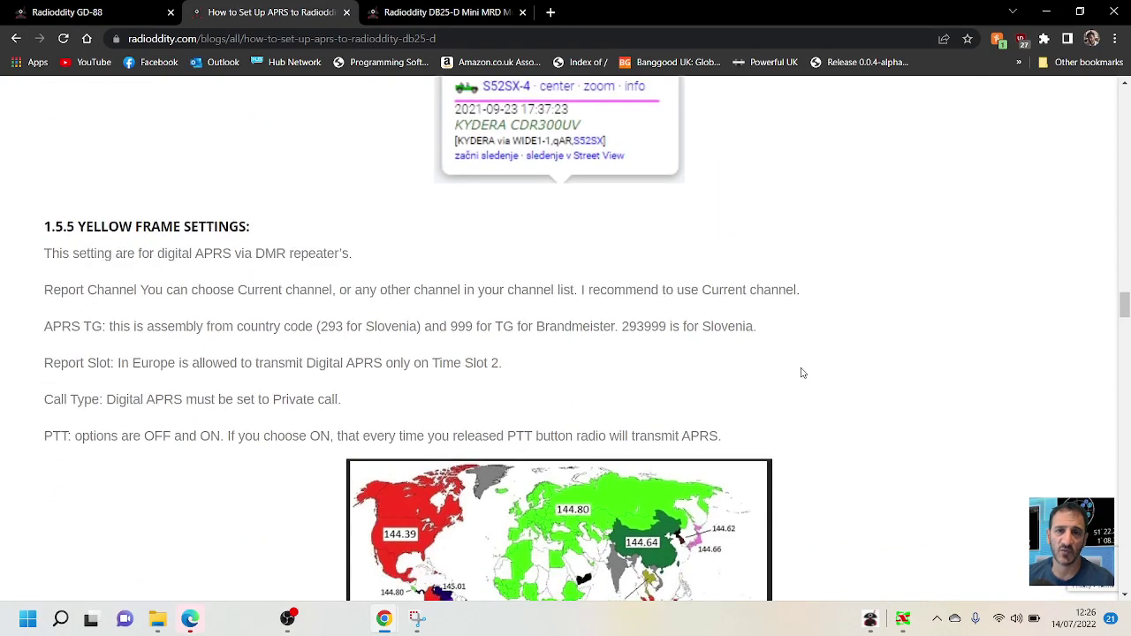
scroll(802, 374, "down", 2)
scroll(804, 368, "up", 10)
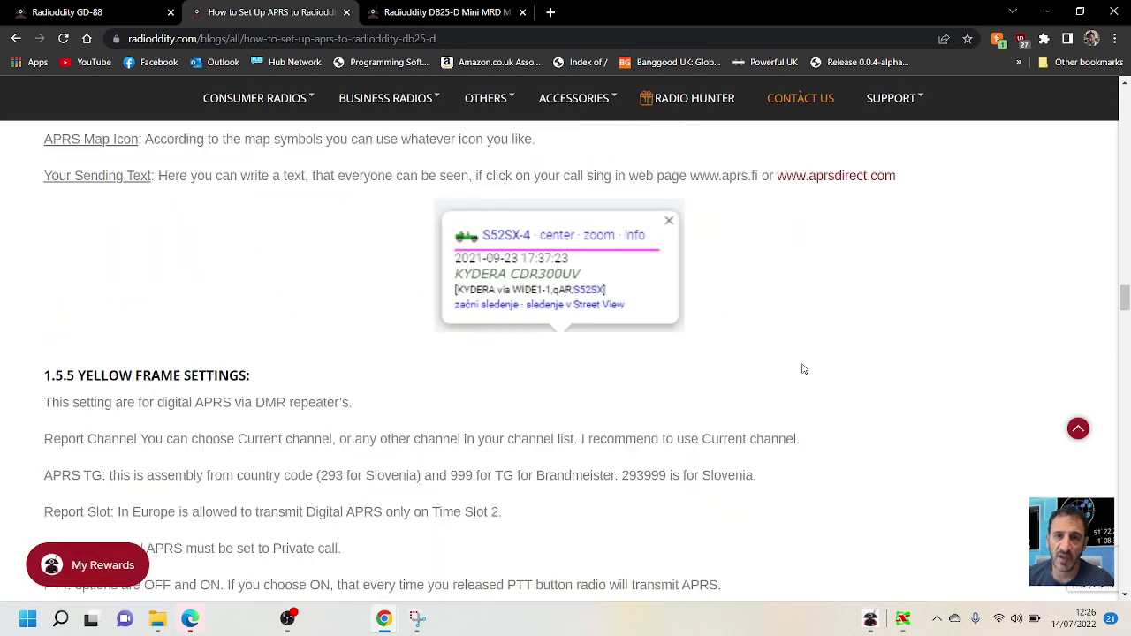
scroll(803, 367, "up", 6)
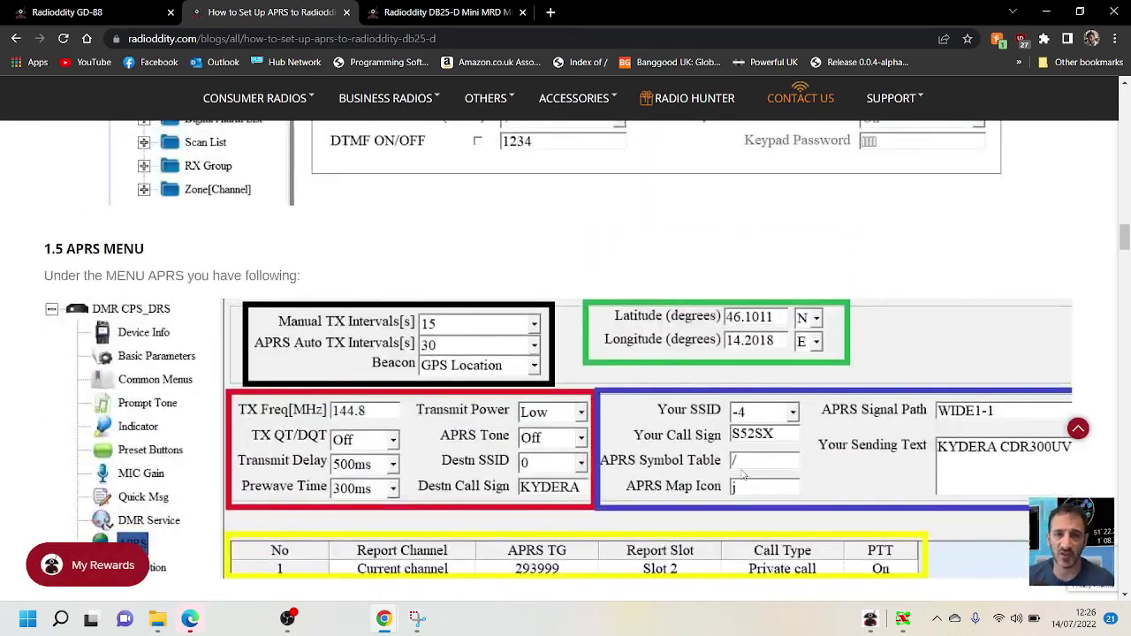
scroll(759, 462, "down", 2)
scroll(1023, 303, "down", 12)
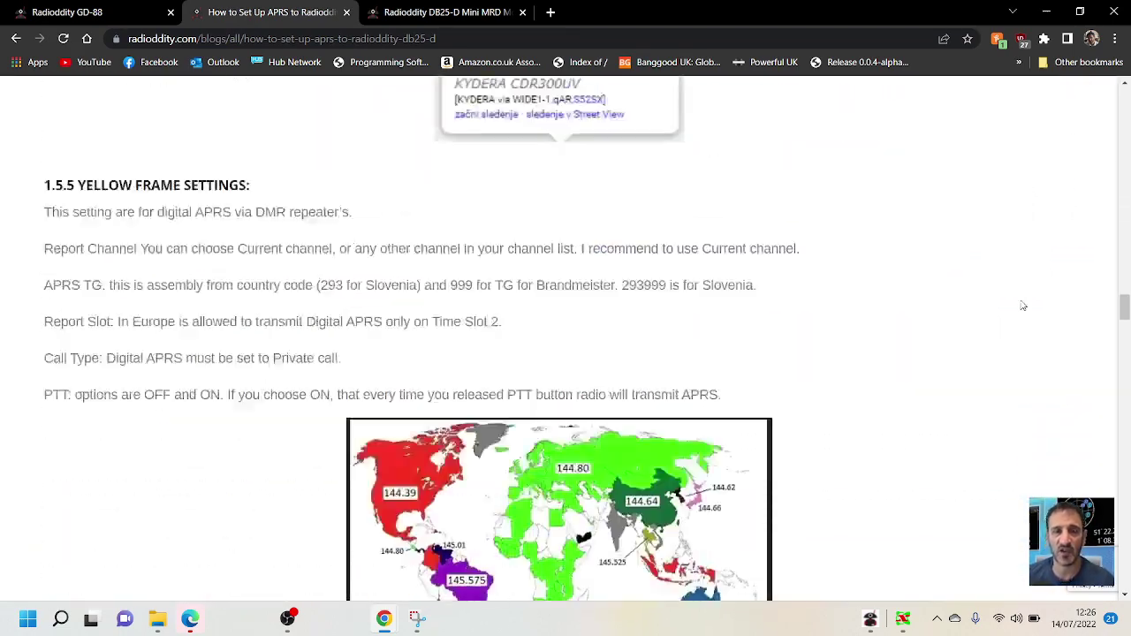
Step: Read section 2.0 on registering for digital APRS at Brandmeister, including the SelfCare settings and their explanations
scroll(1022, 305, "down", 2)
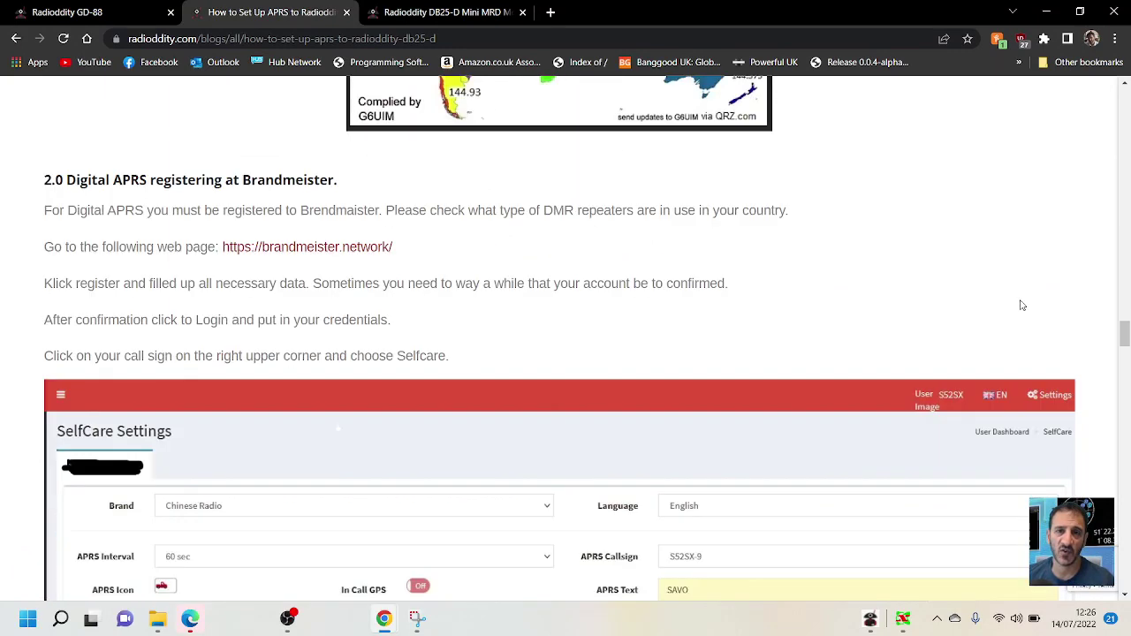
scroll(997, 258, "down", 2)
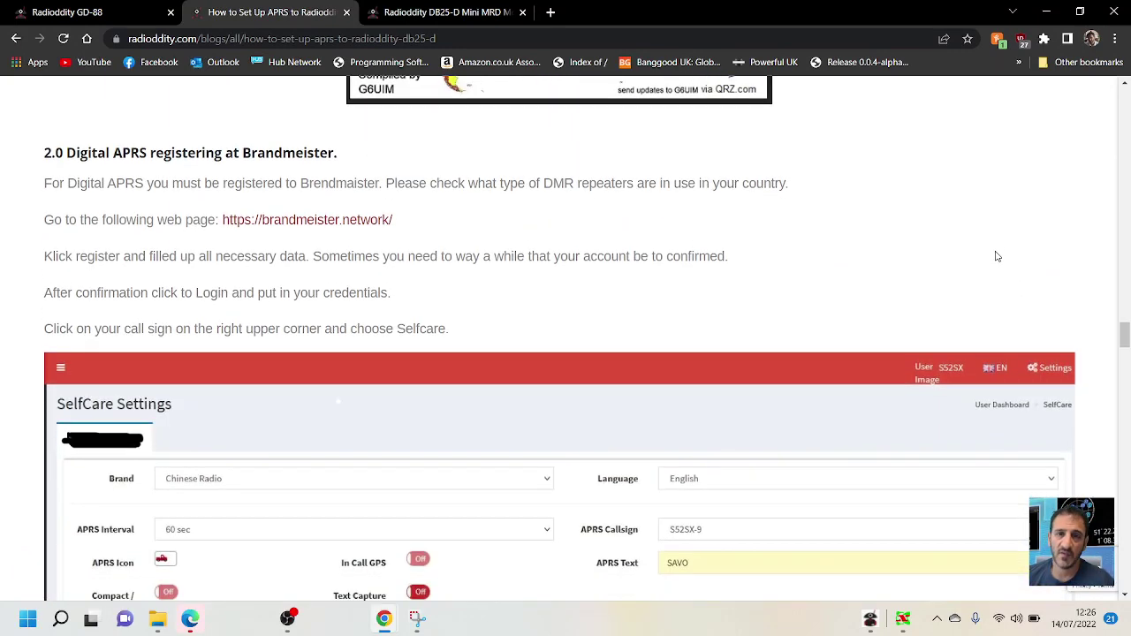
scroll(996, 257, "up", 3)
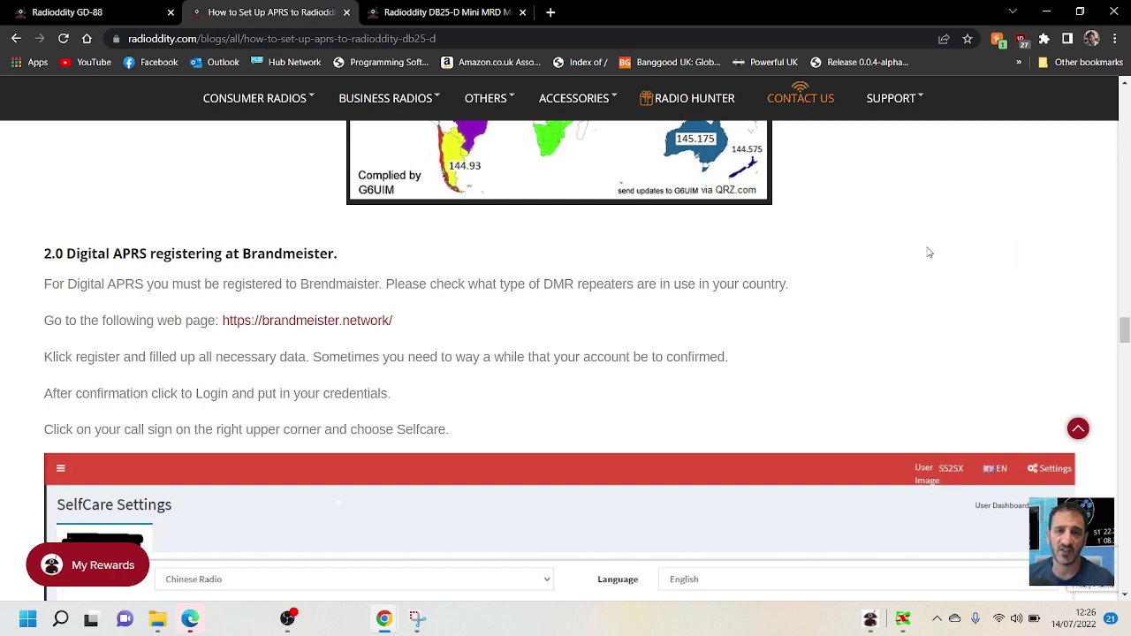
scroll(930, 250, "down", 3)
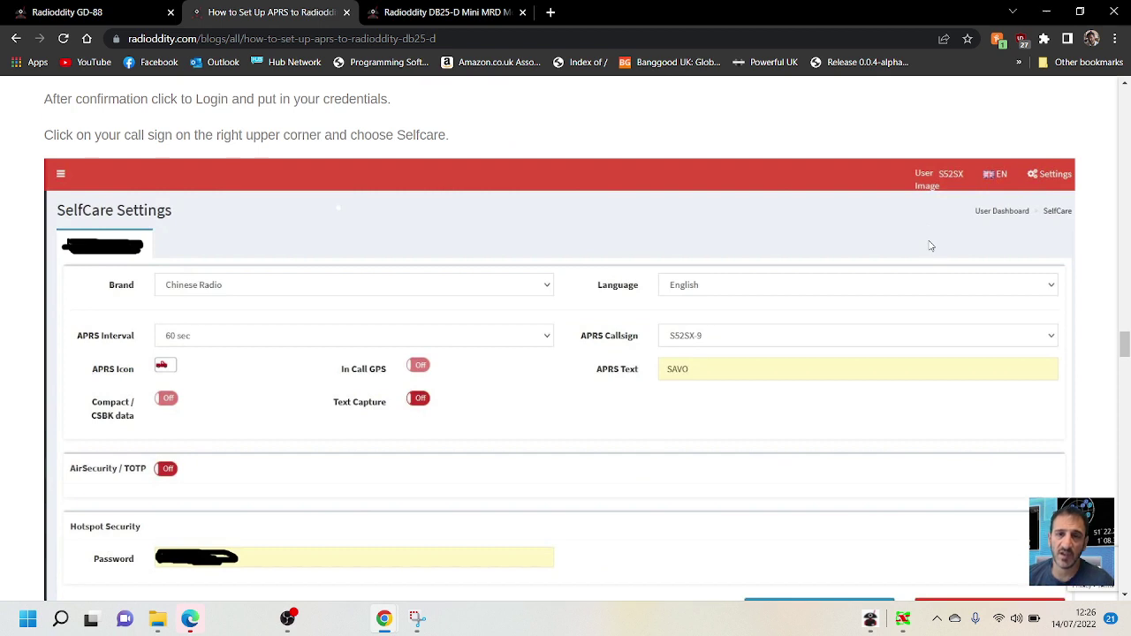
scroll(930, 246, "down", 2)
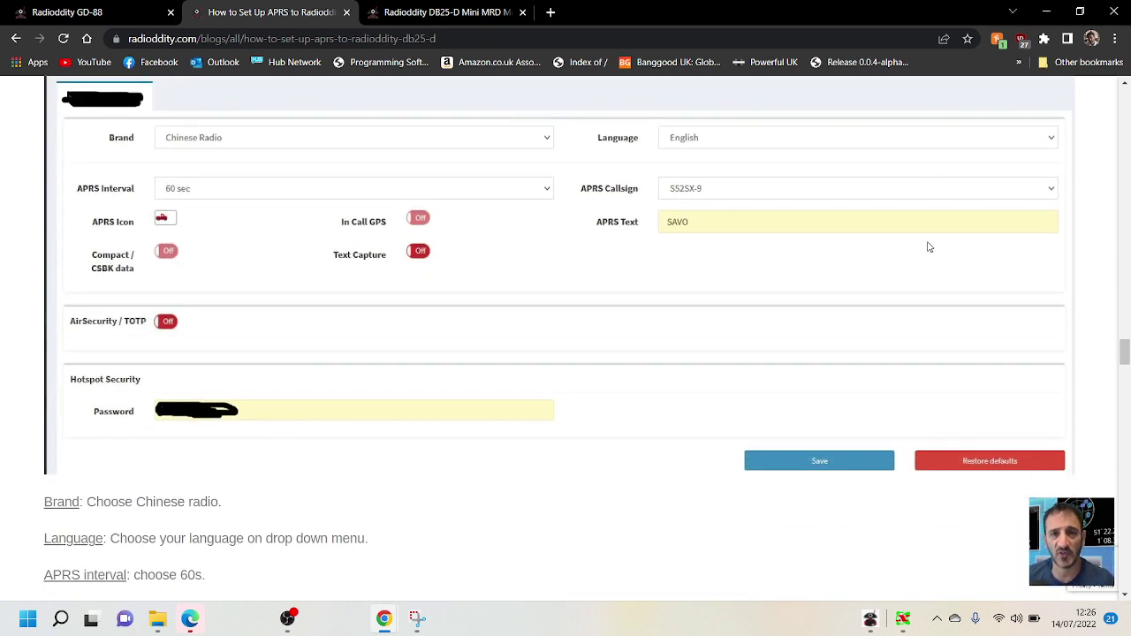
scroll(929, 247, "up", 1)
scroll(930, 247, "down", 2)
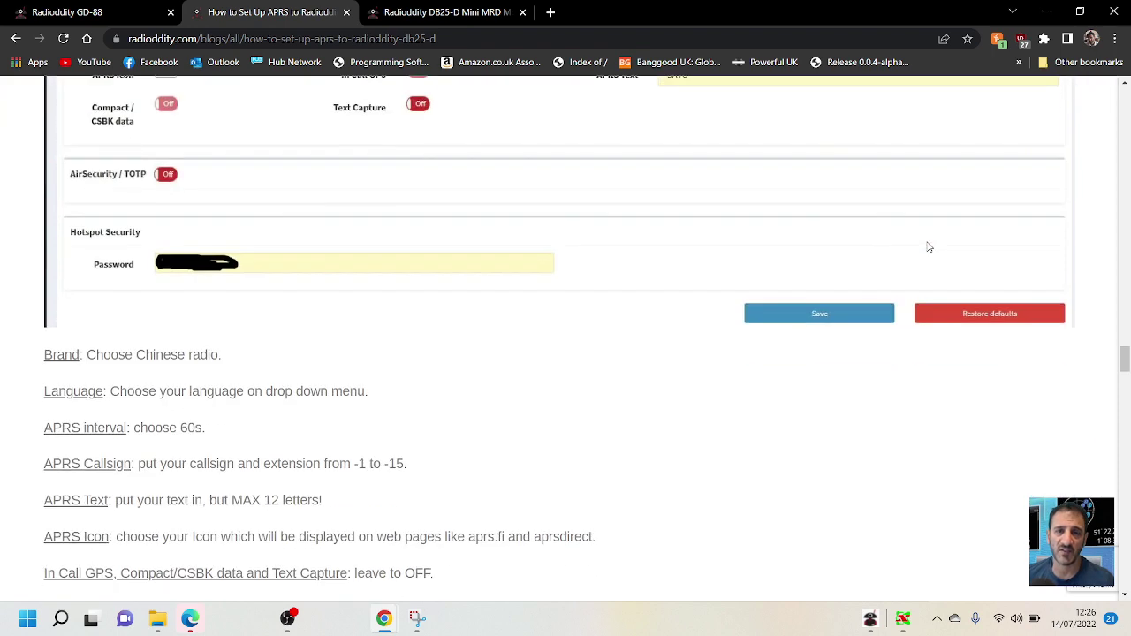
scroll(928, 247, "down", 2)
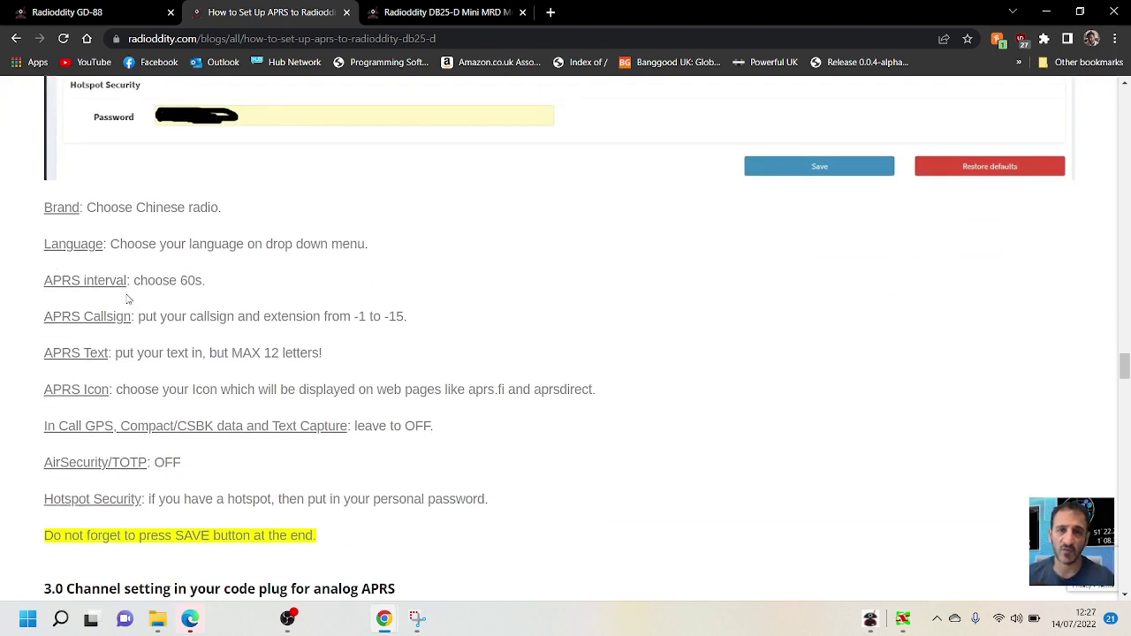
scroll(897, 312, "down", 2)
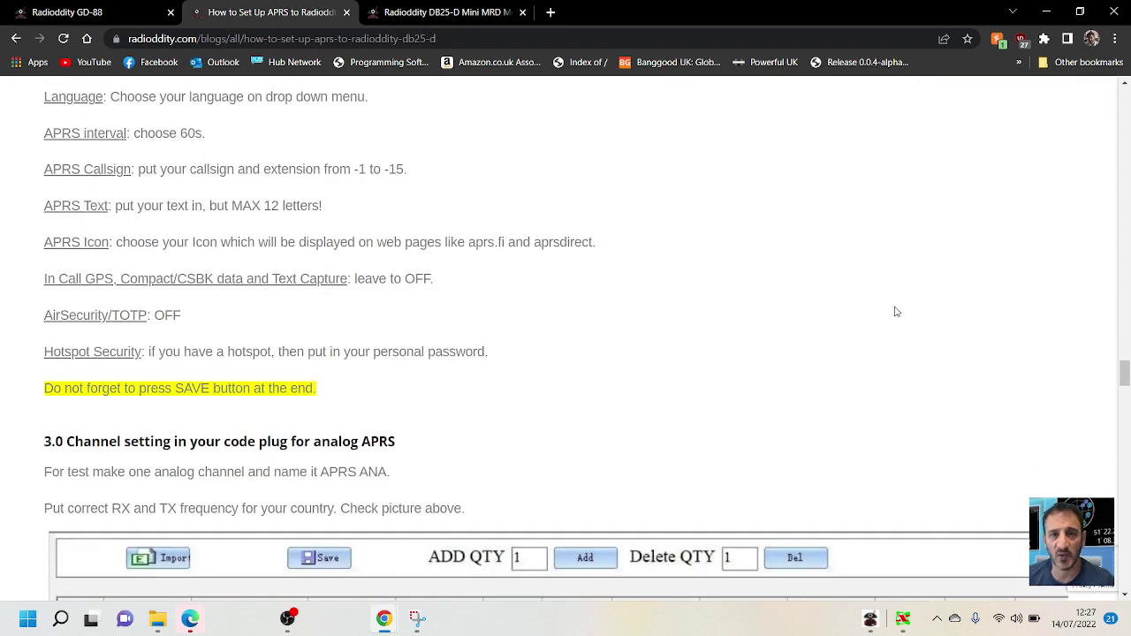
Step: Examine the code plug channel settings for analog APRS in section 3.0 and digital APRS in section 4.0
scroll(834, 268, "down", 8)
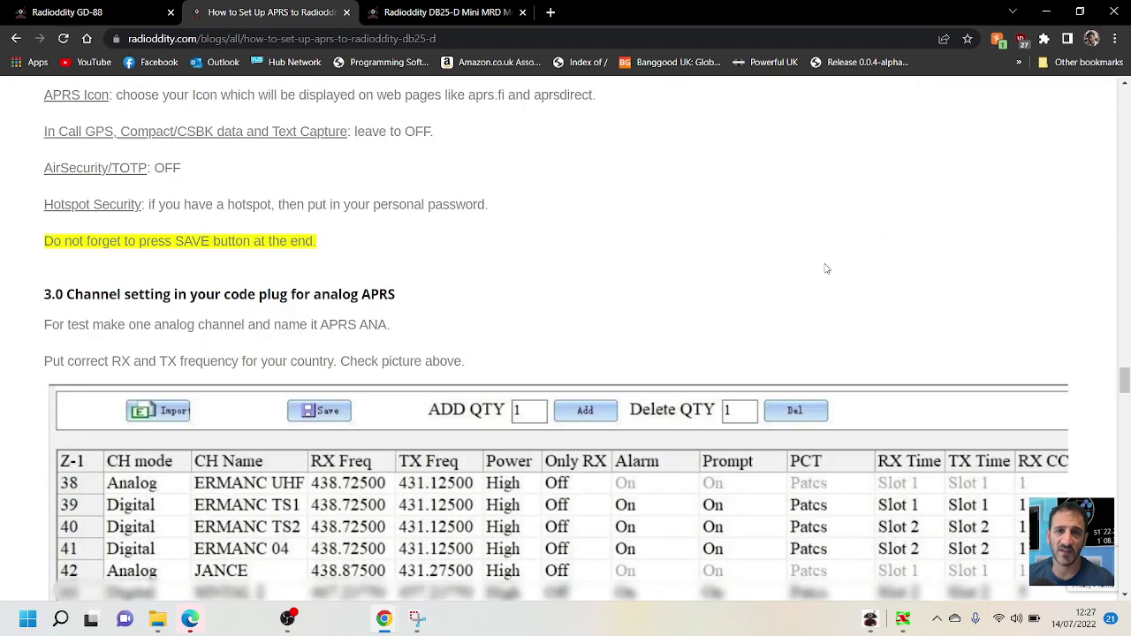
scroll(814, 262, "up", 6)
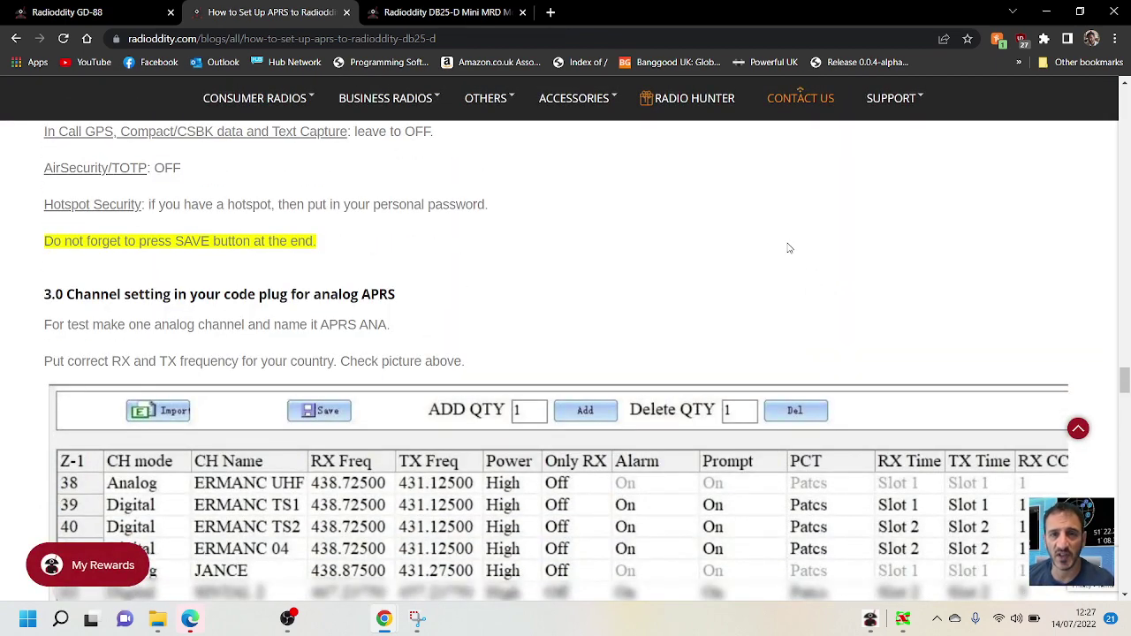
scroll(789, 249, "down", 5)
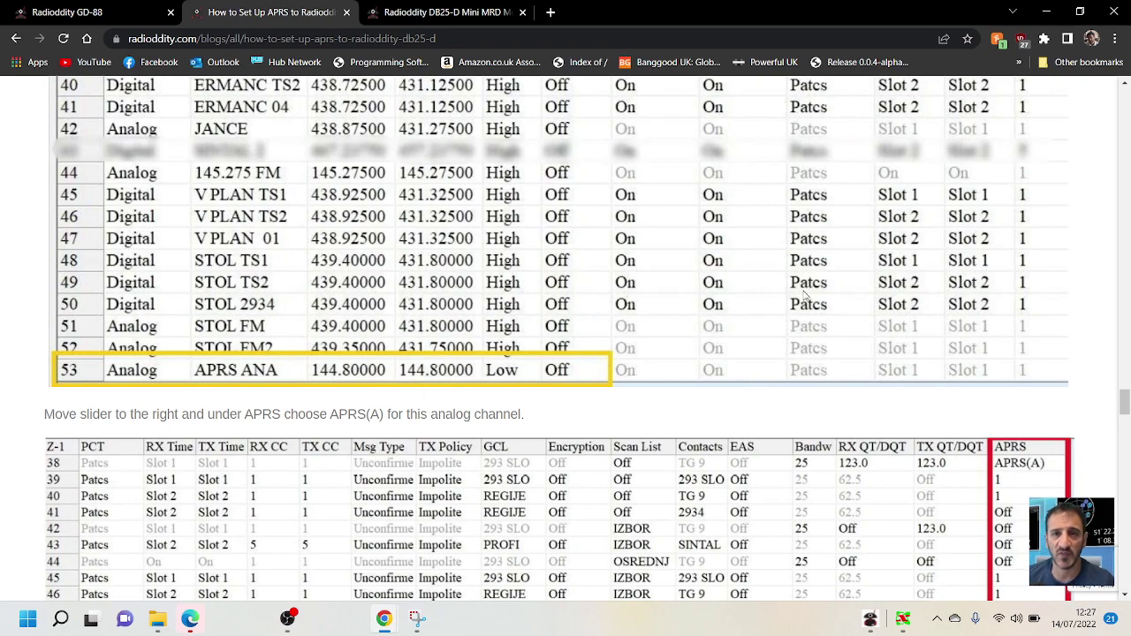
scroll(739, 298, "up", 4)
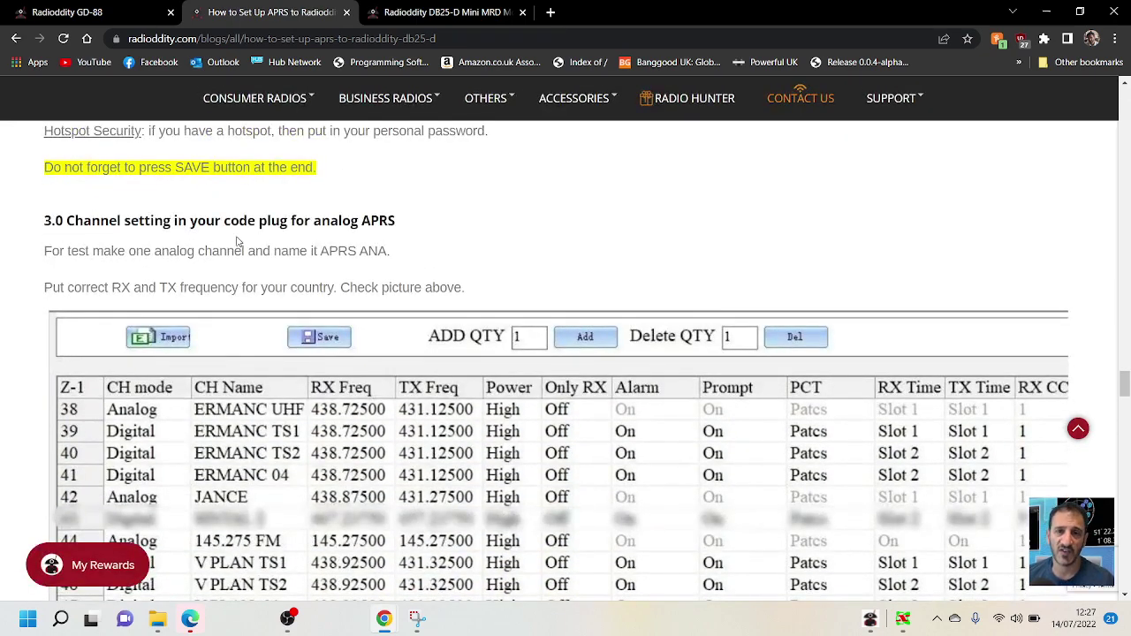
scroll(765, 222, "down", 7)
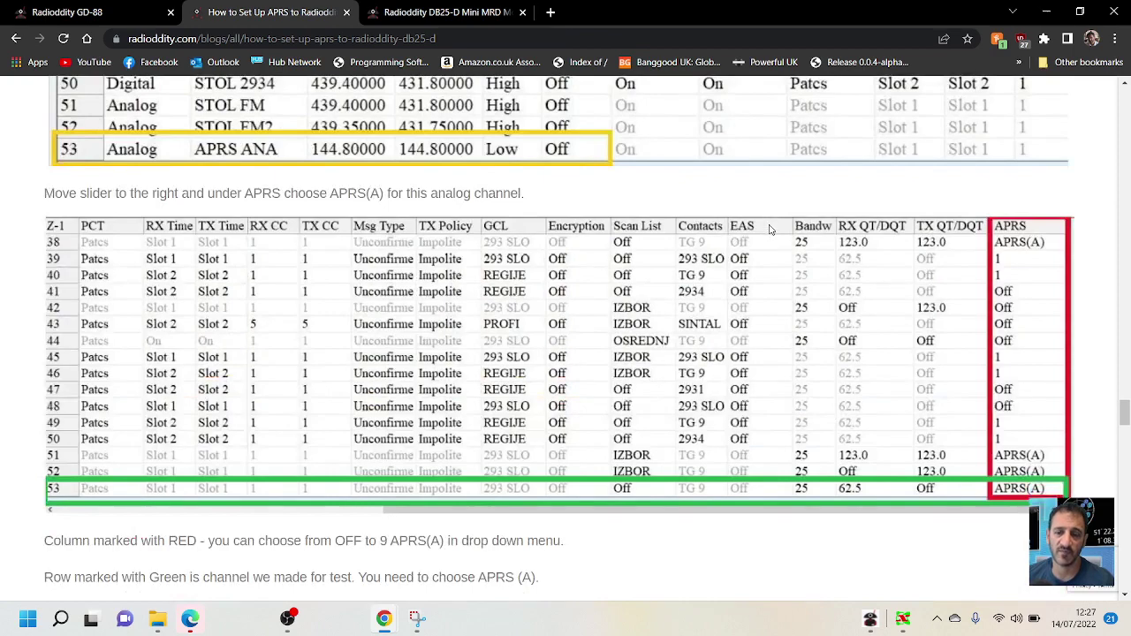
scroll(768, 230, "down", 4)
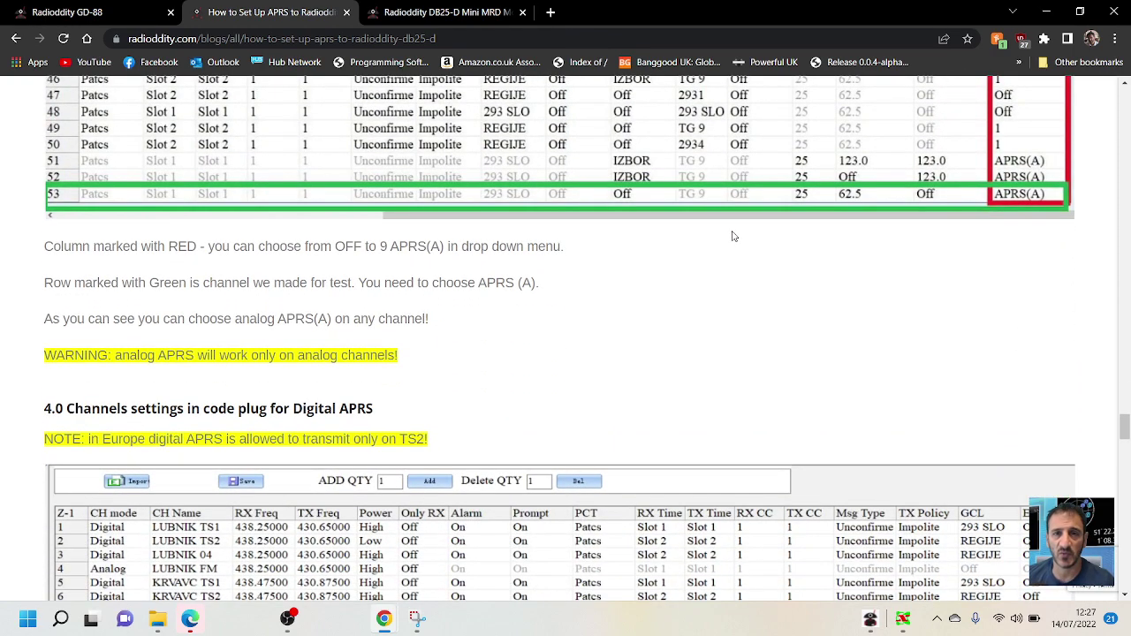
scroll(732, 236, "down", 4)
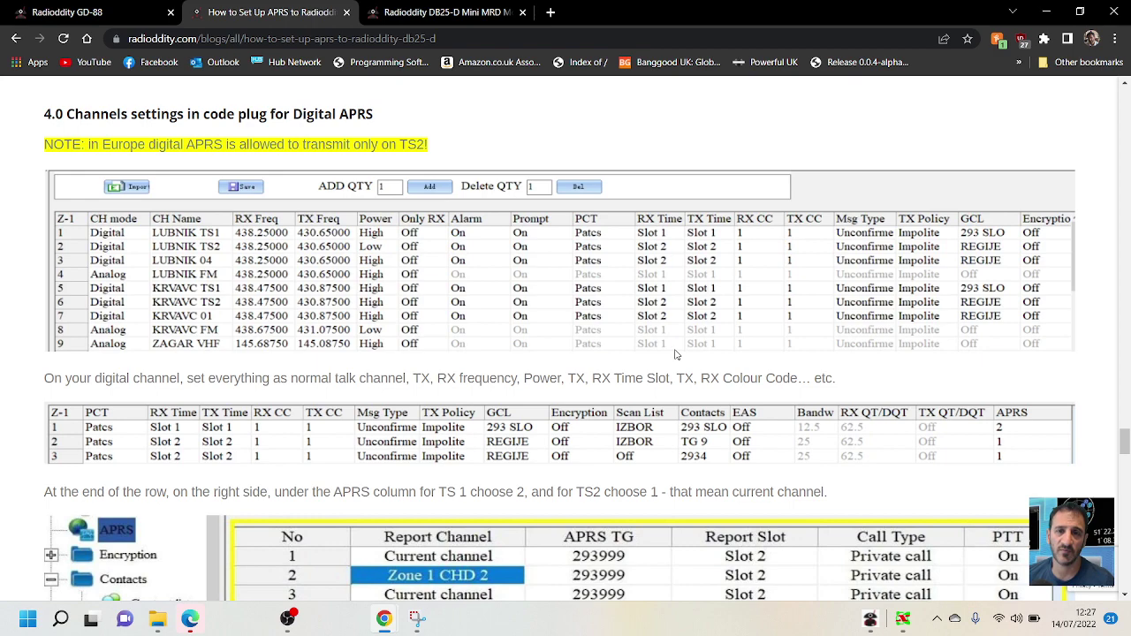
scroll(694, 353, "down", 3)
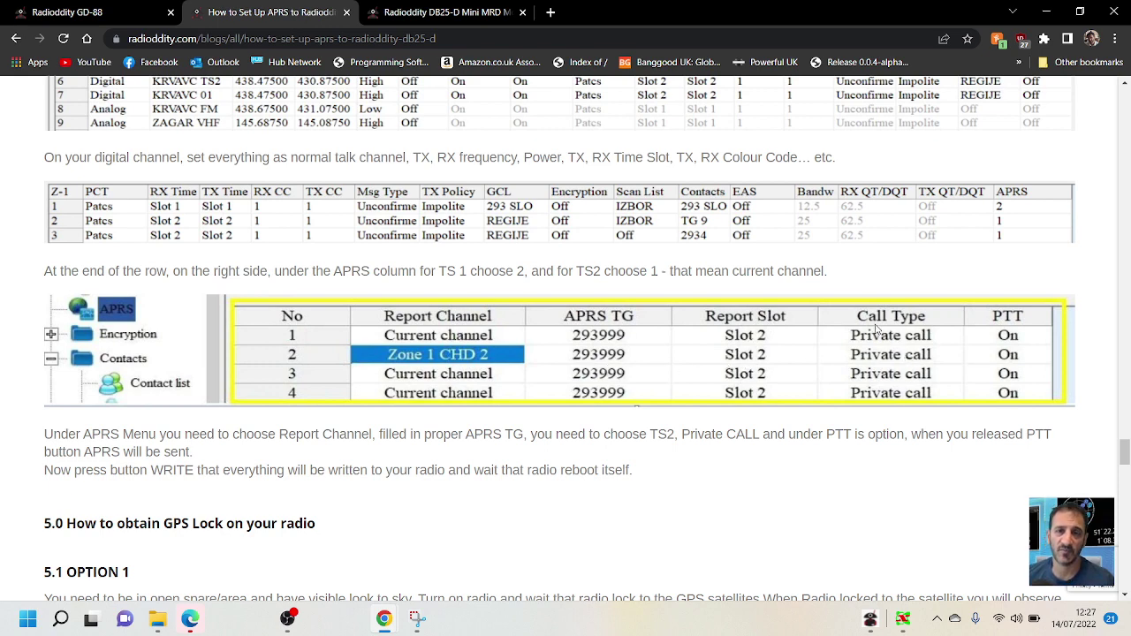
Step: Read section 5.0 on obtaining a GPS lock, covering both options, and look over the disclaimer at the guide's end
scroll(876, 329, "down", 3)
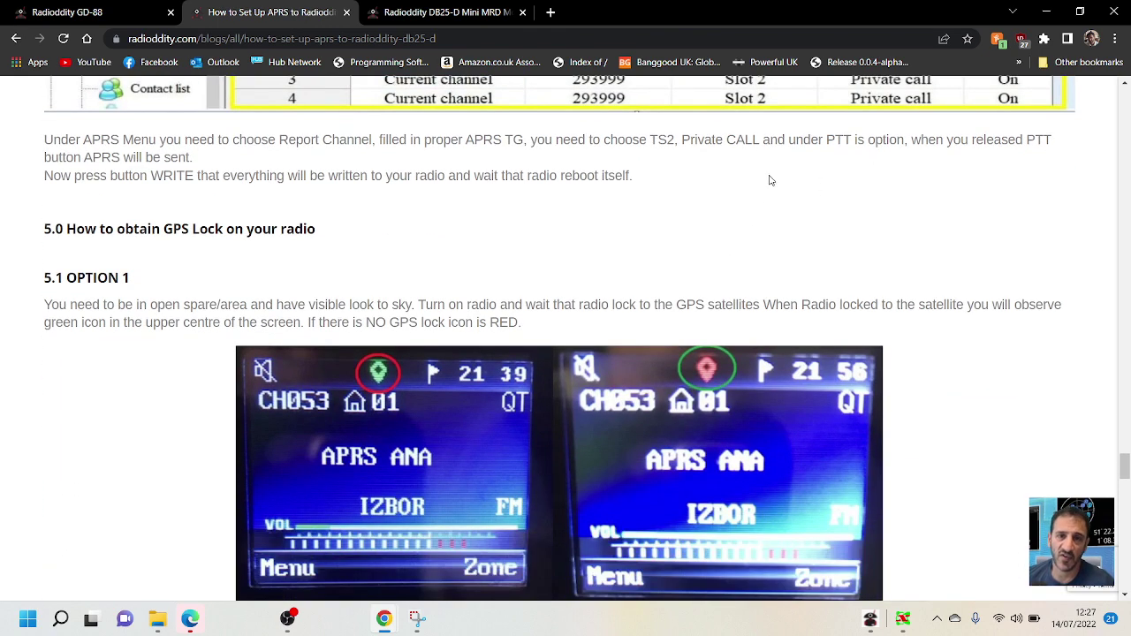
scroll(769, 169, "down", 1)
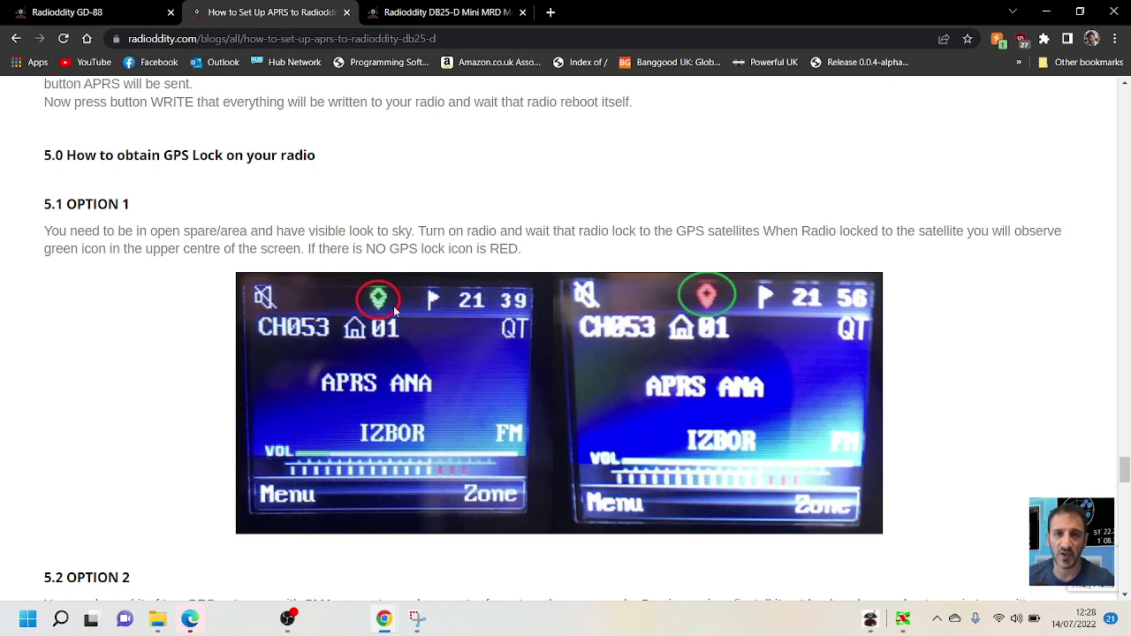
scroll(1017, 270, "down", 5)
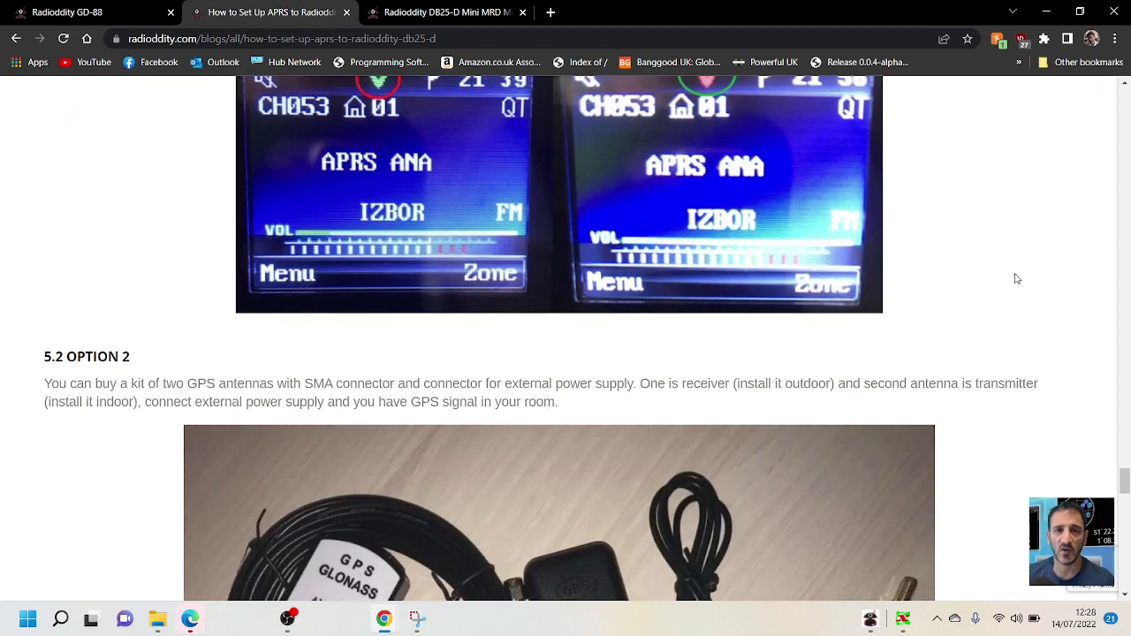
scroll(1017, 280, "down", 5)
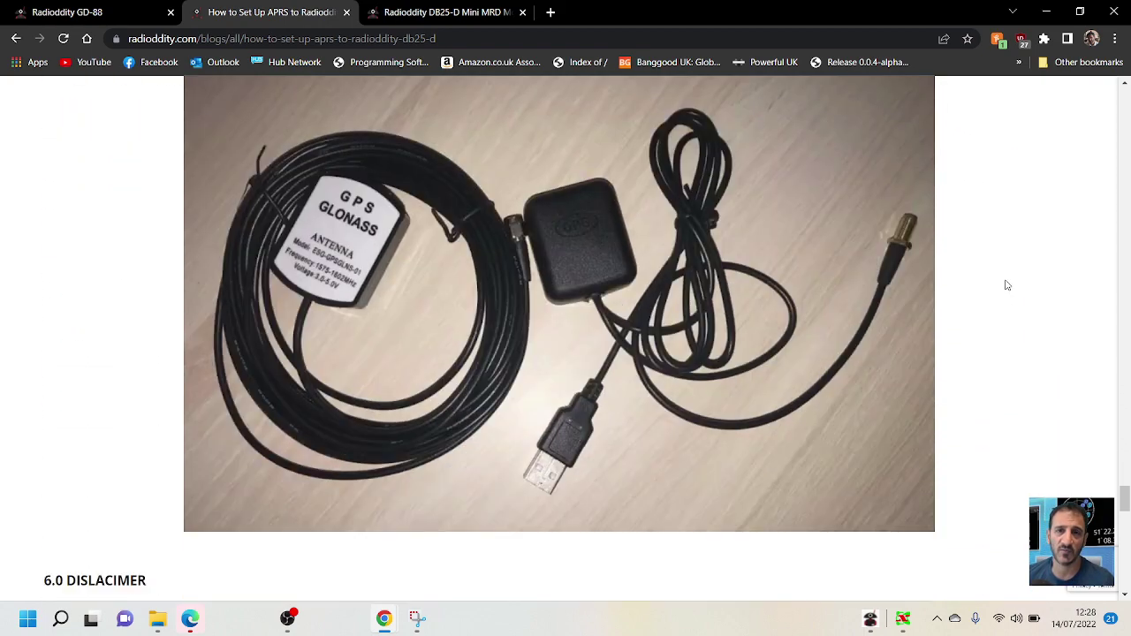
scroll(1005, 287, "down", 10)
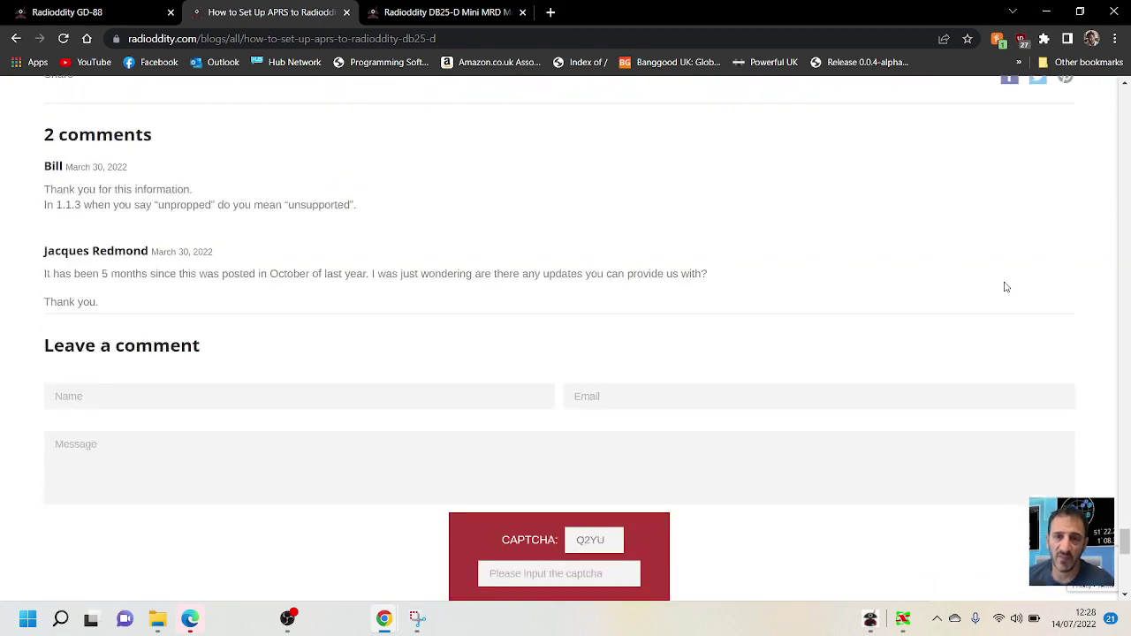
scroll(1006, 288, "up", 4)
scroll(972, 221, "up", 5)
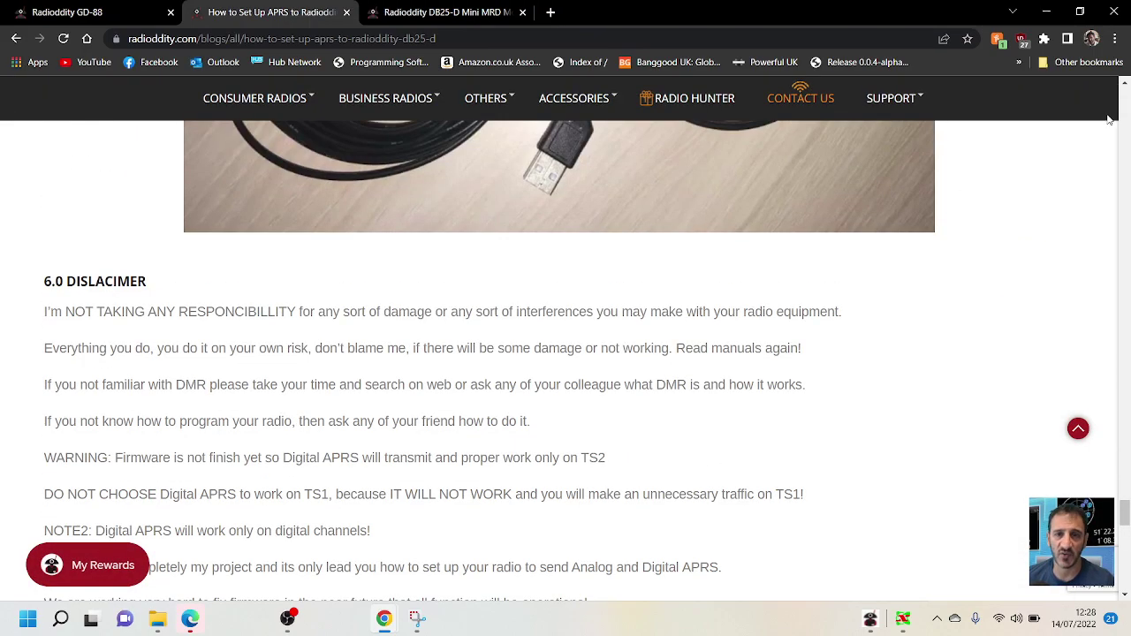
Step: Leave the APRS guide and view the Radioddity GD-88 product page, followed by the DB25-D mobile radio page
scroll(1112, 118, "up", 10)
scroll(1128, 106, "up", 20)
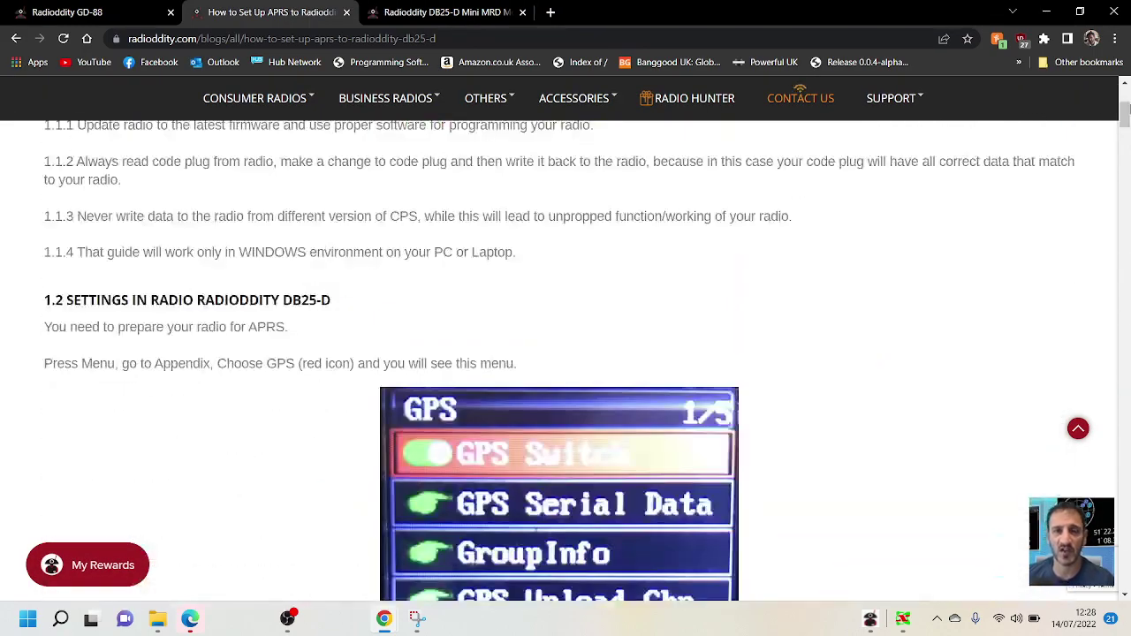
left_click(98, 12)
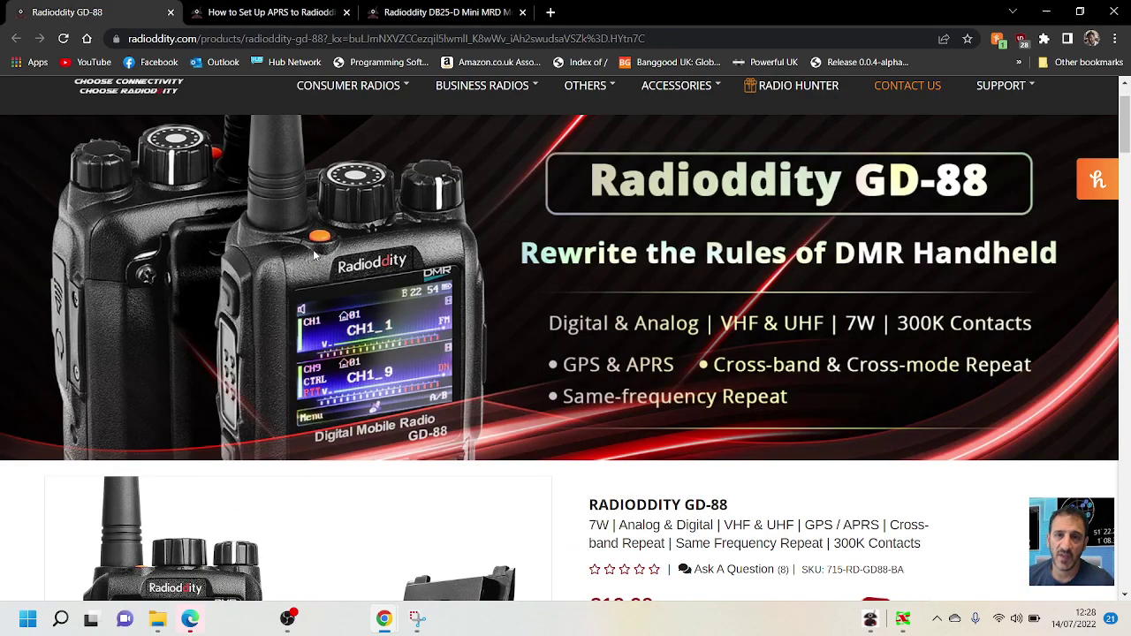
scroll(324, 253, "down", 2)
scroll(327, 251, "up", 2)
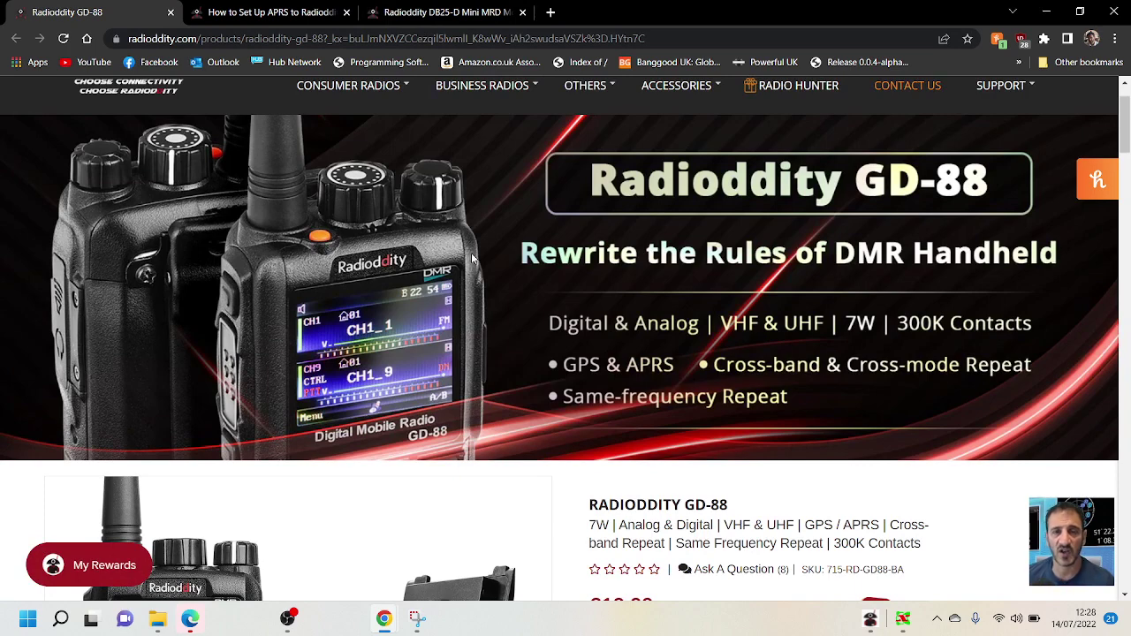
left_click(409, 16)
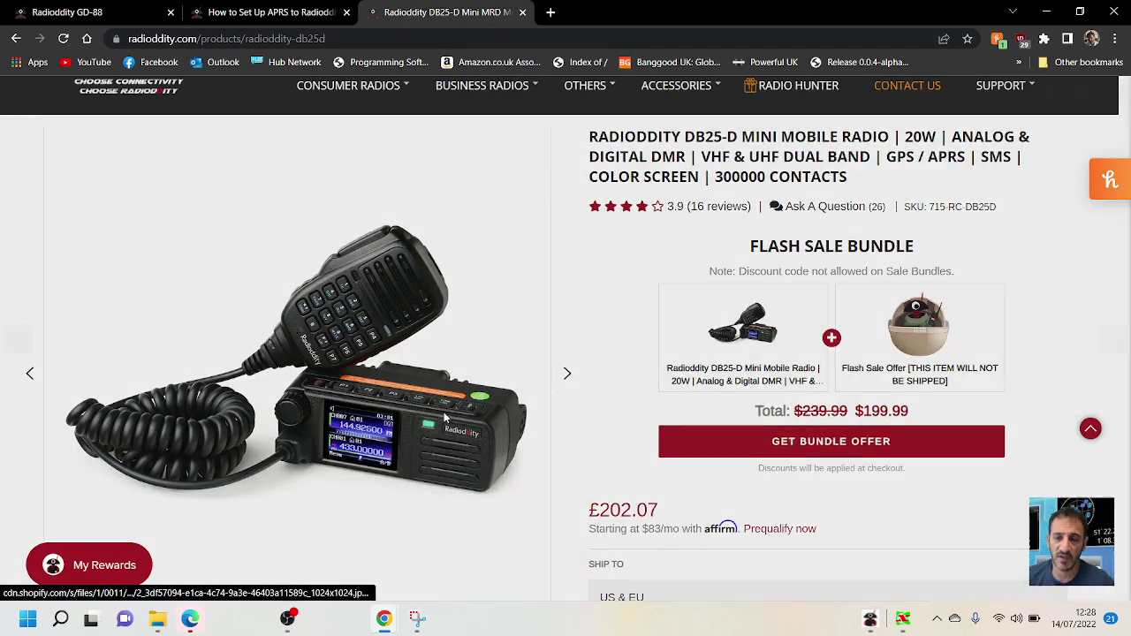
Step: Look over the DB25-D product page, including the enlarged photo, the price, stock status and feature descriptions
left_click(445, 417)
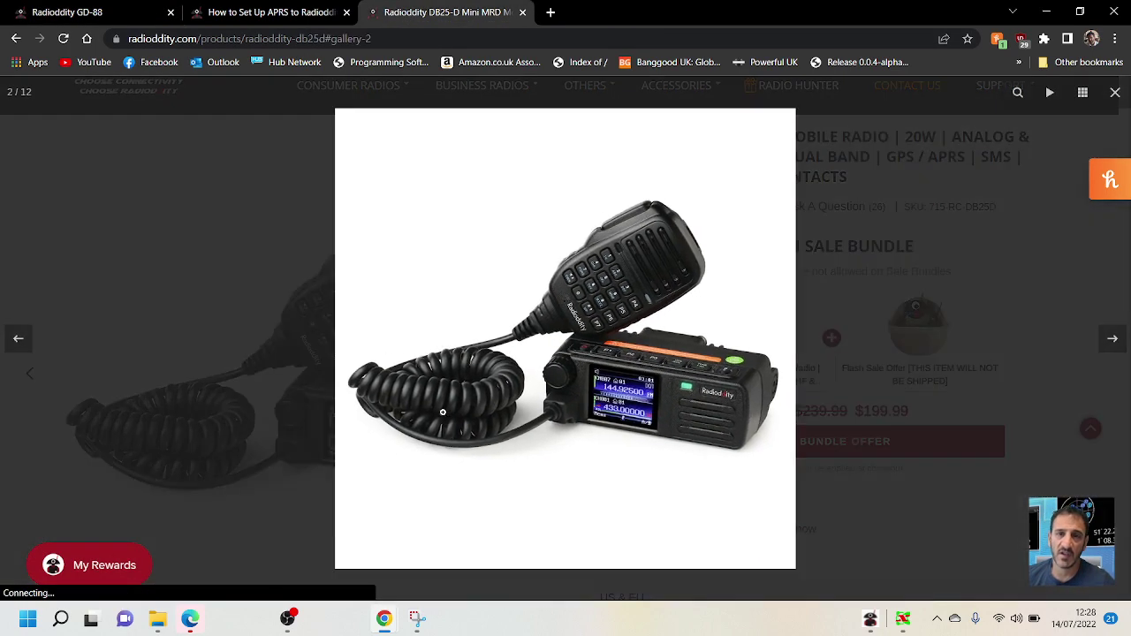
left_click(1113, 93)
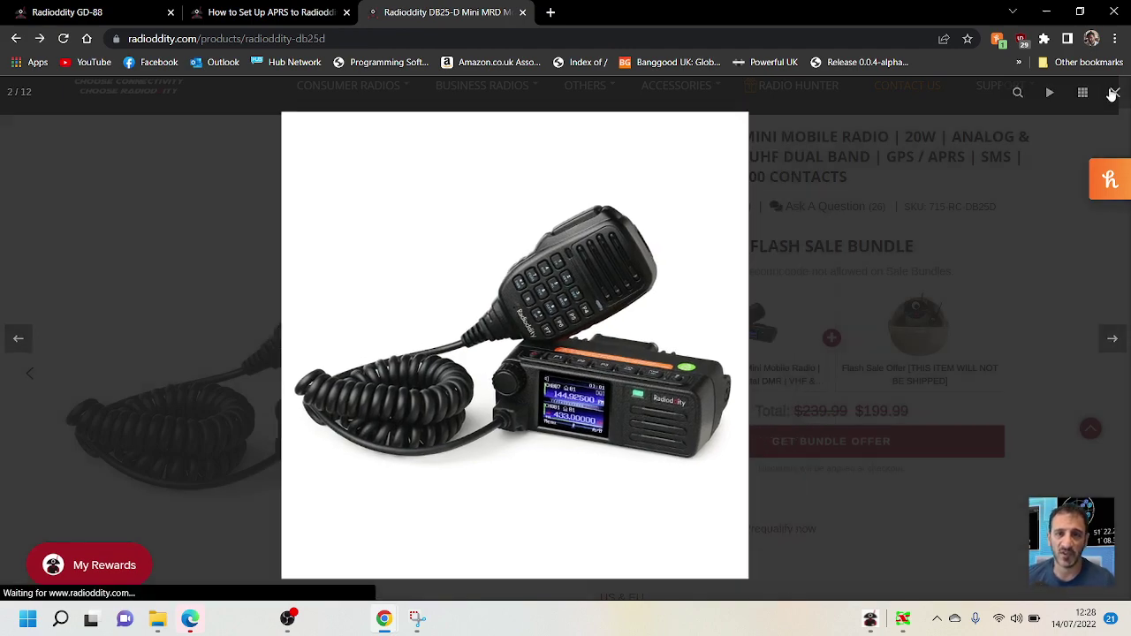
scroll(707, 368, "down", 3)
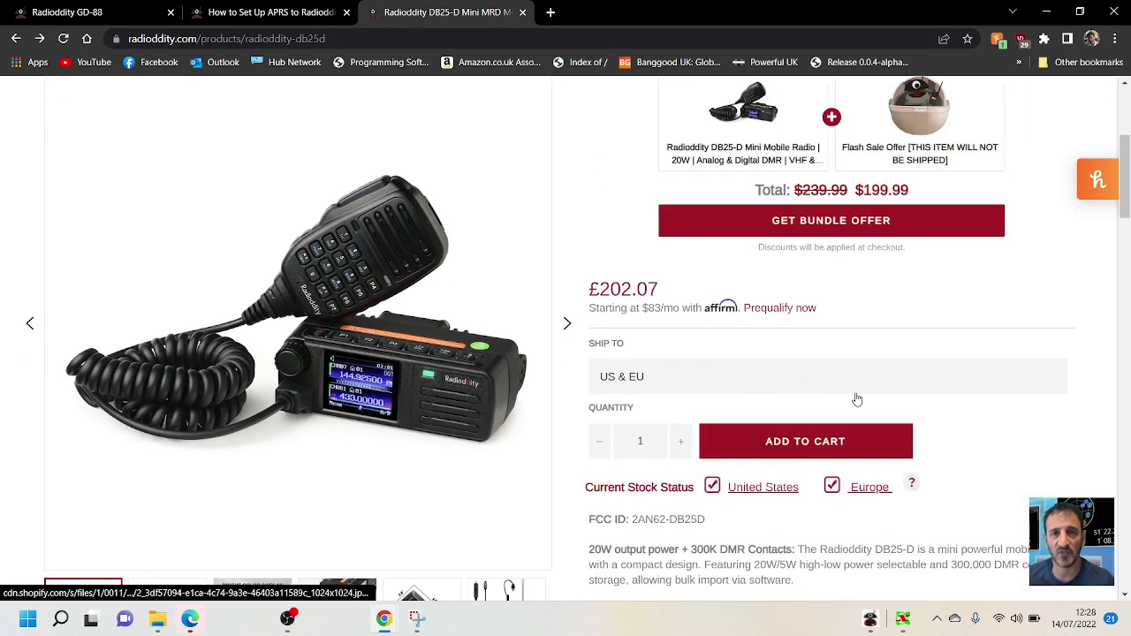
scroll(856, 398, "up", 5)
mouse_move(365, 182)
scroll(365, 182, "down", 2)
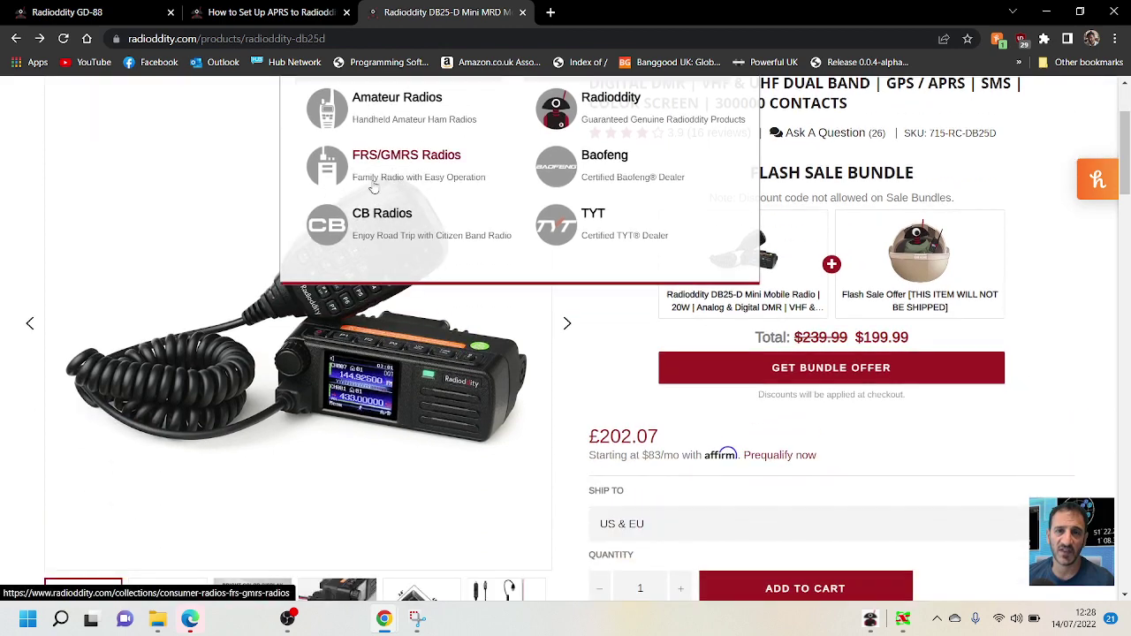
scroll(189, 186, "up", 1)
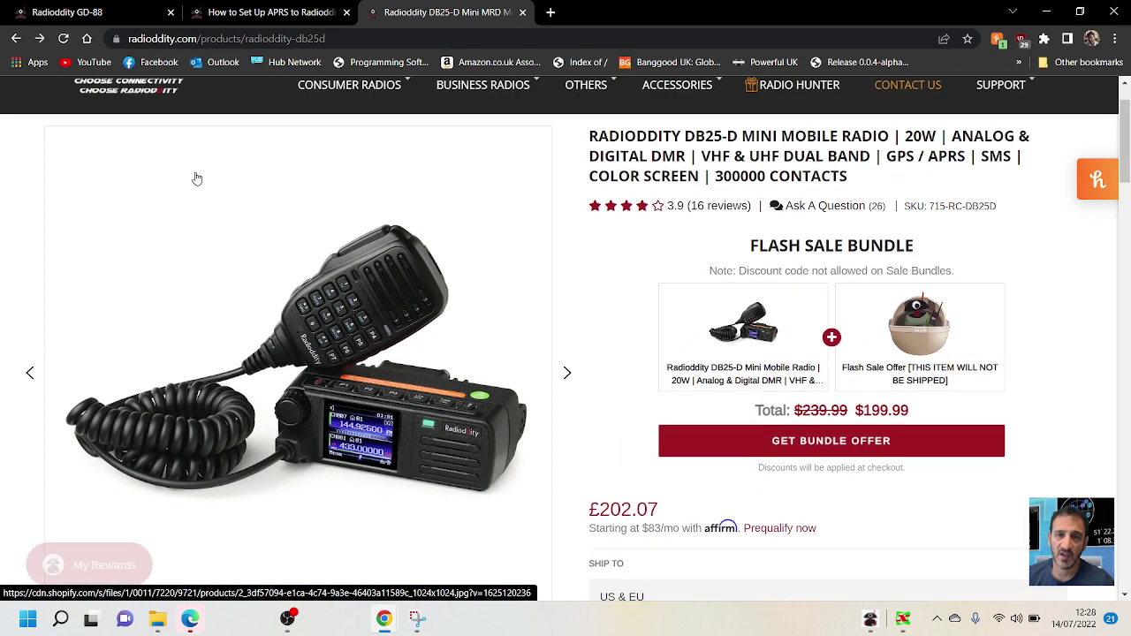
scroll(591, 399, "down", 1)
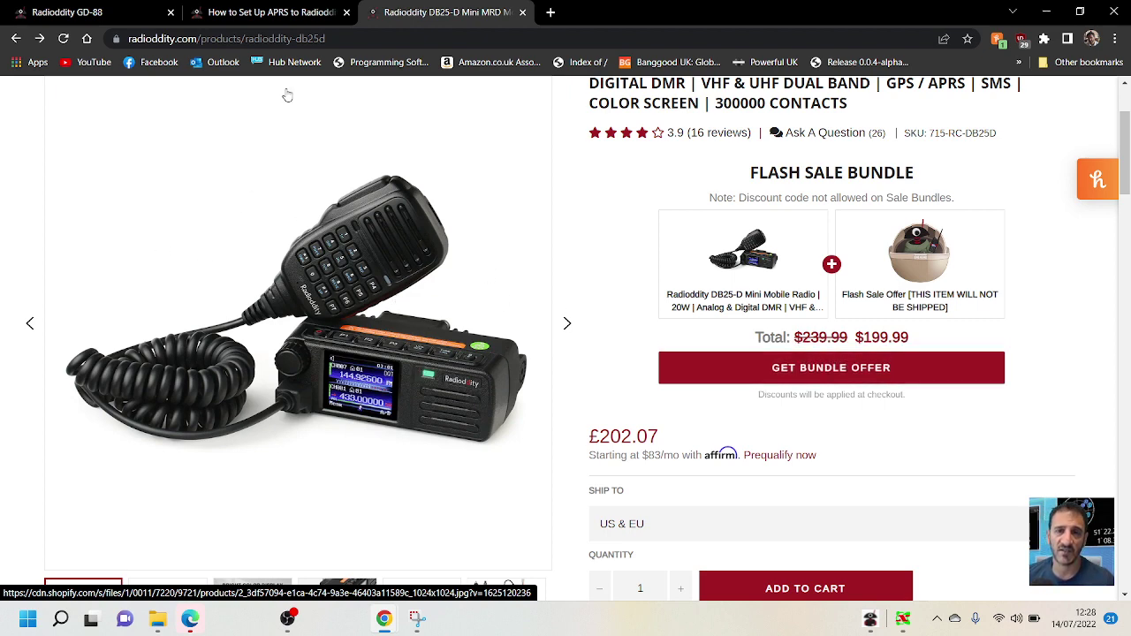
scroll(334, 341, "up", 1)
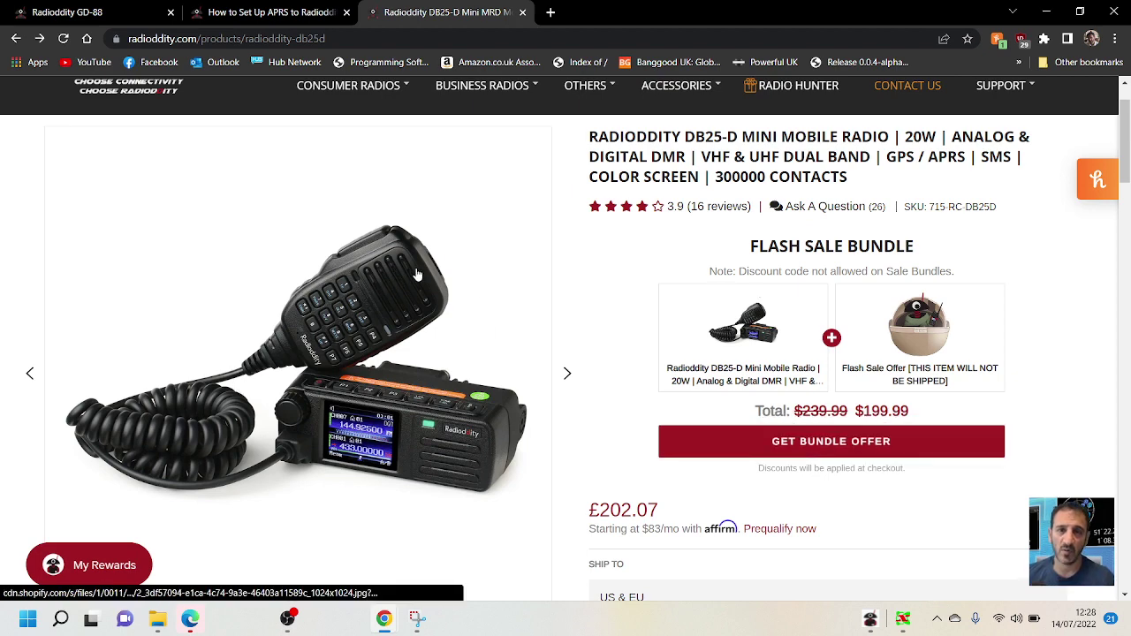
scroll(334, 341, "down", 3)
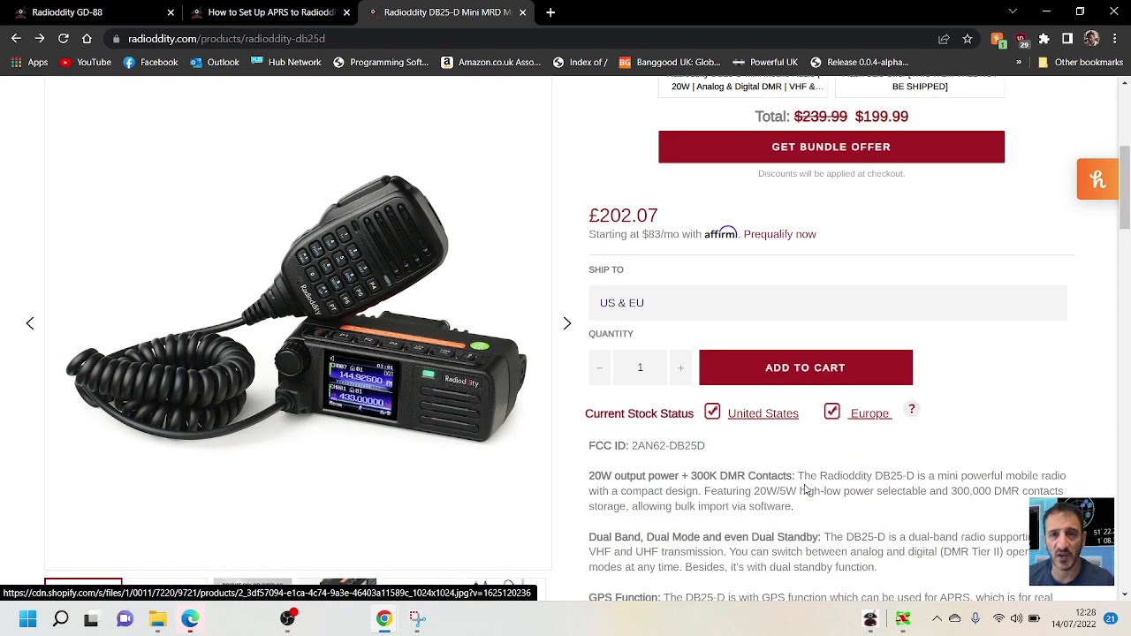
Step: Switch to the DMR CPS_DRS programming software and check the available COM ports
left_click(871, 618)
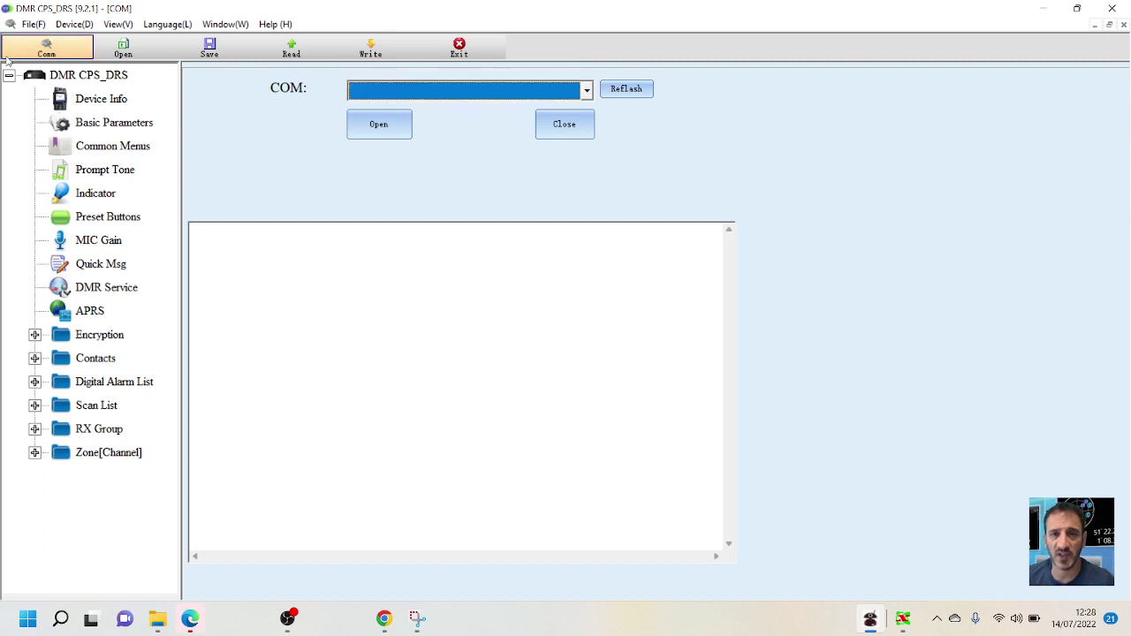
left_click(587, 89)
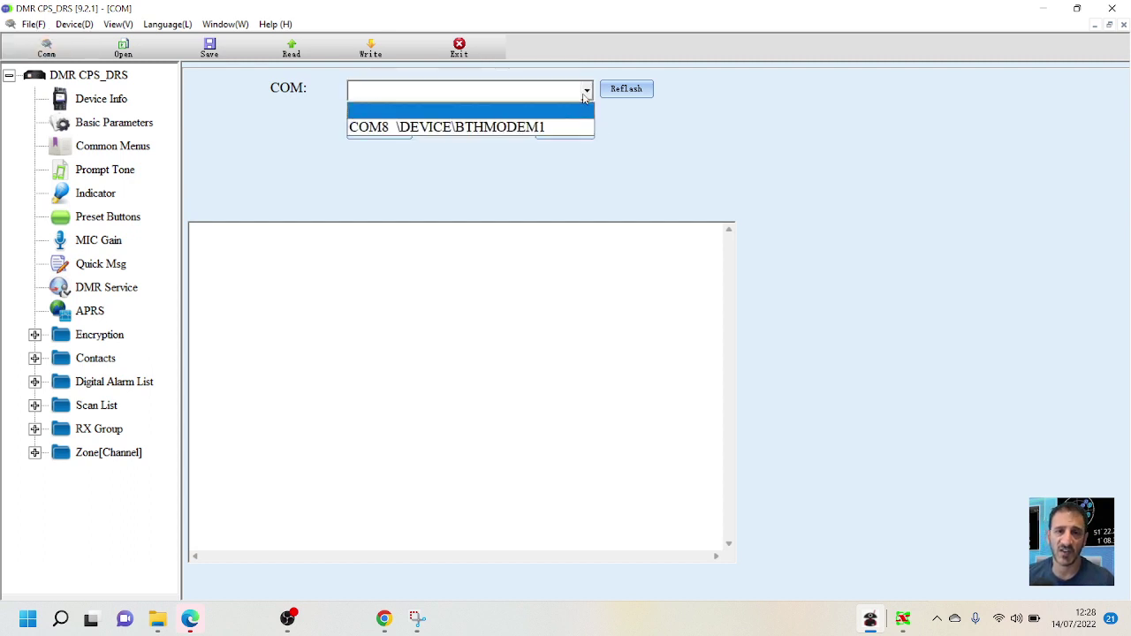
left_click(587, 89)
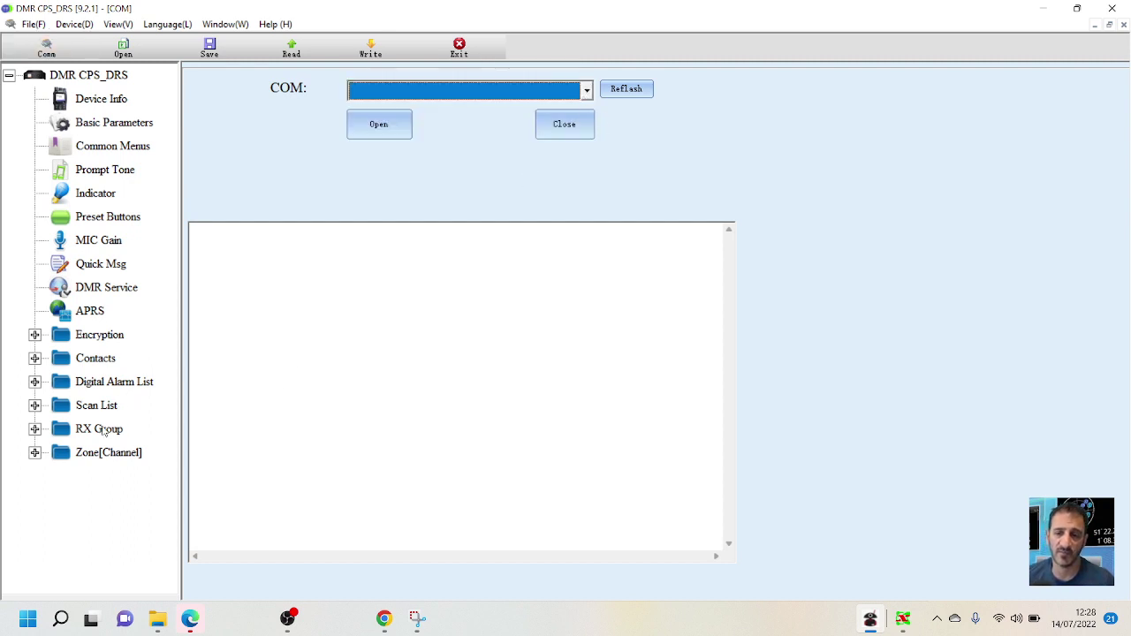
Step: Open the HOTSPOT 2 zone and add one digital channel at 430.5625 MHz
double_click(85, 460)
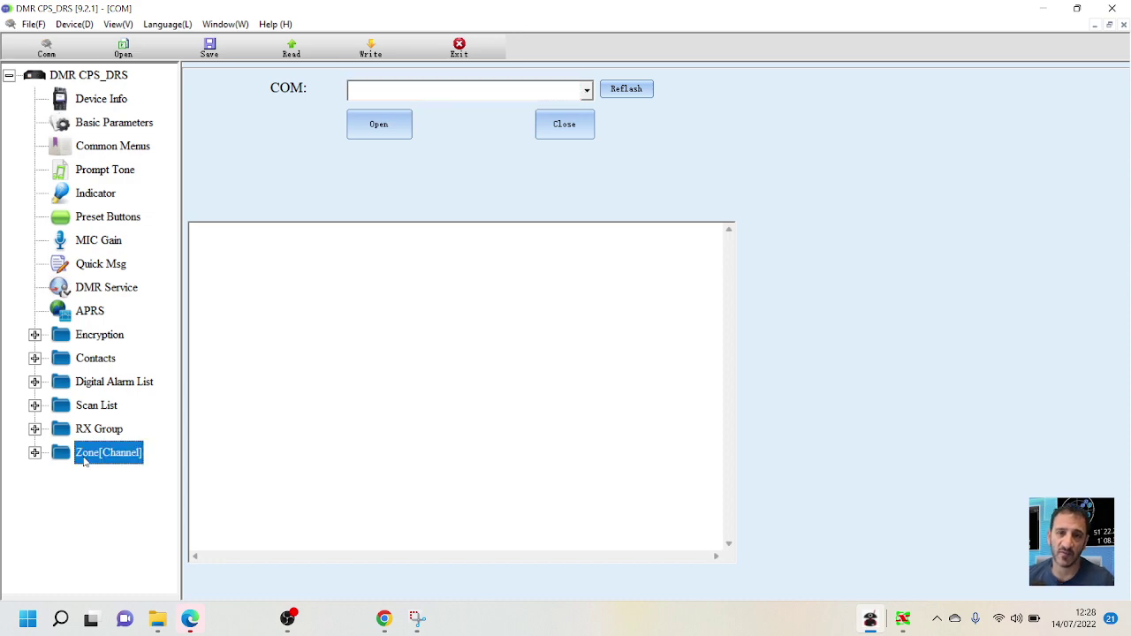
left_click(131, 451)
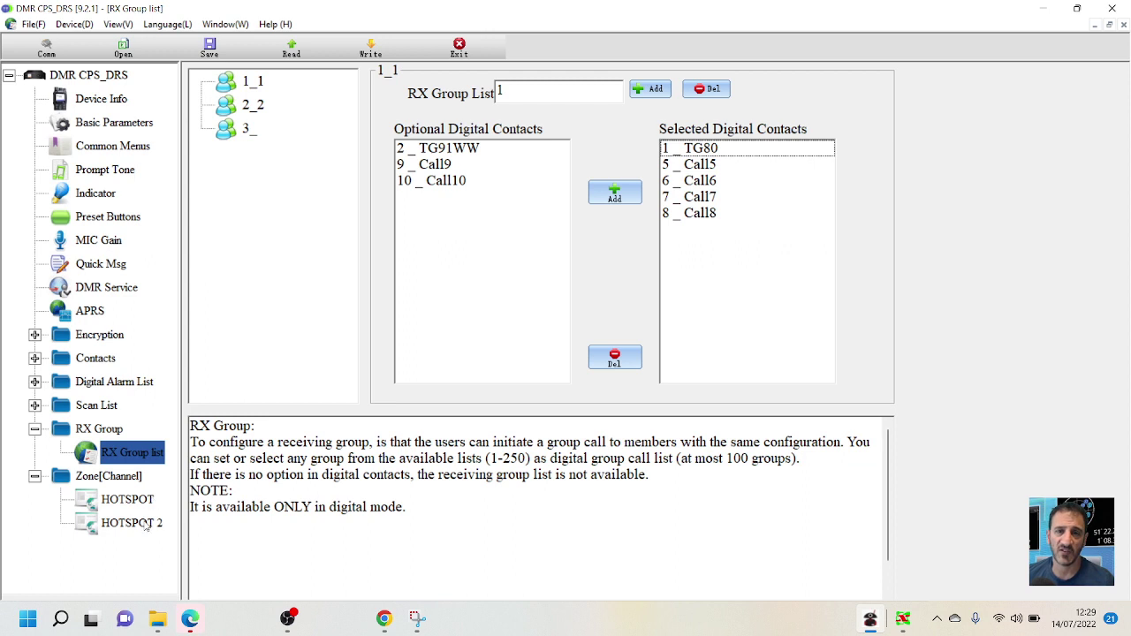
left_click(144, 524)
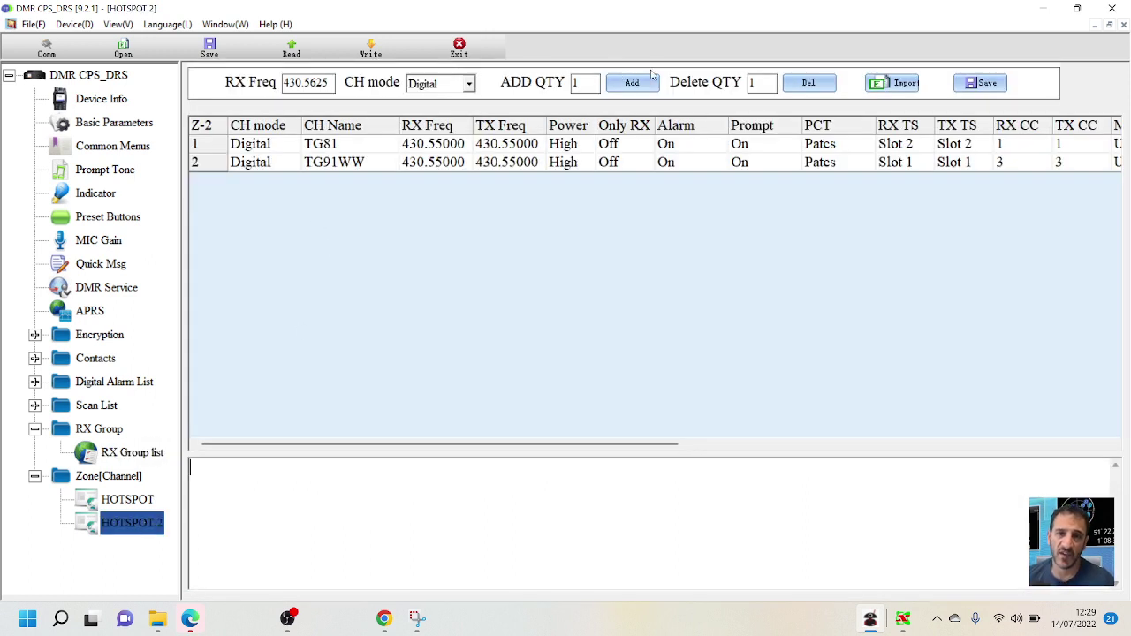
left_click(649, 82)
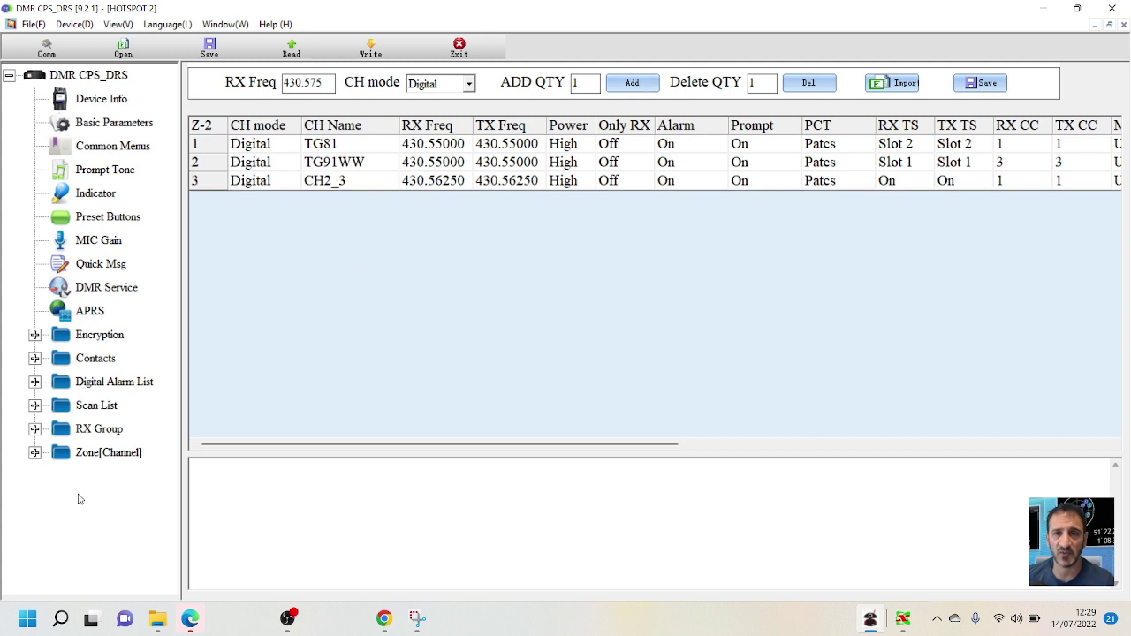
Step: View the zone overview and the RX group list, and add another digital channel at 430.575 MHz to the HOTSPOT 2 zone
left_click(107, 452)
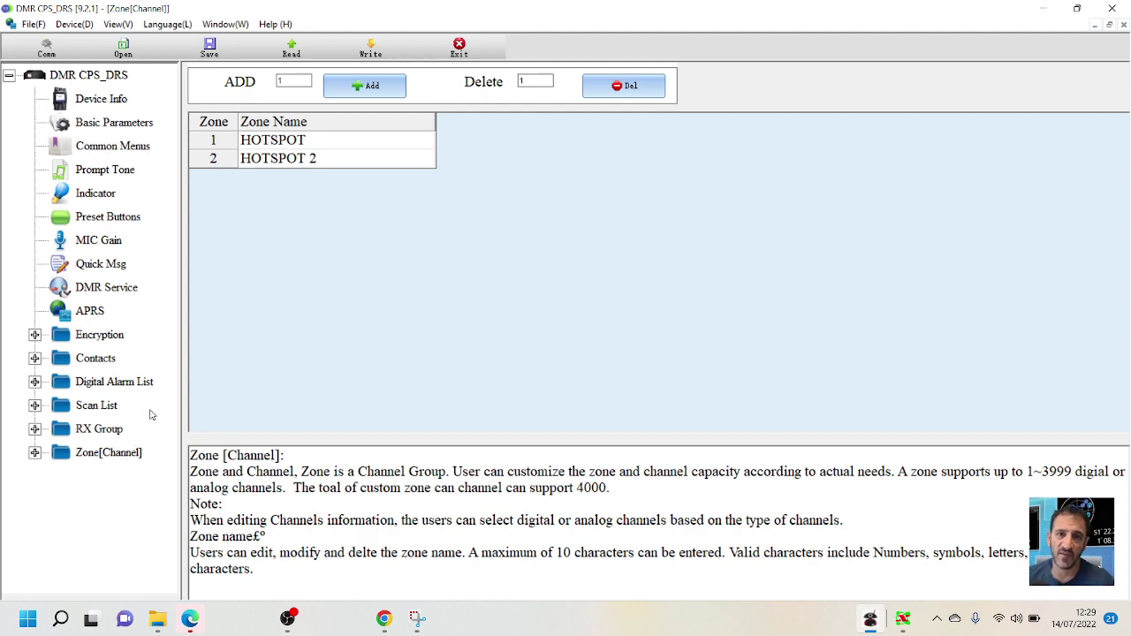
double_click(132, 451)
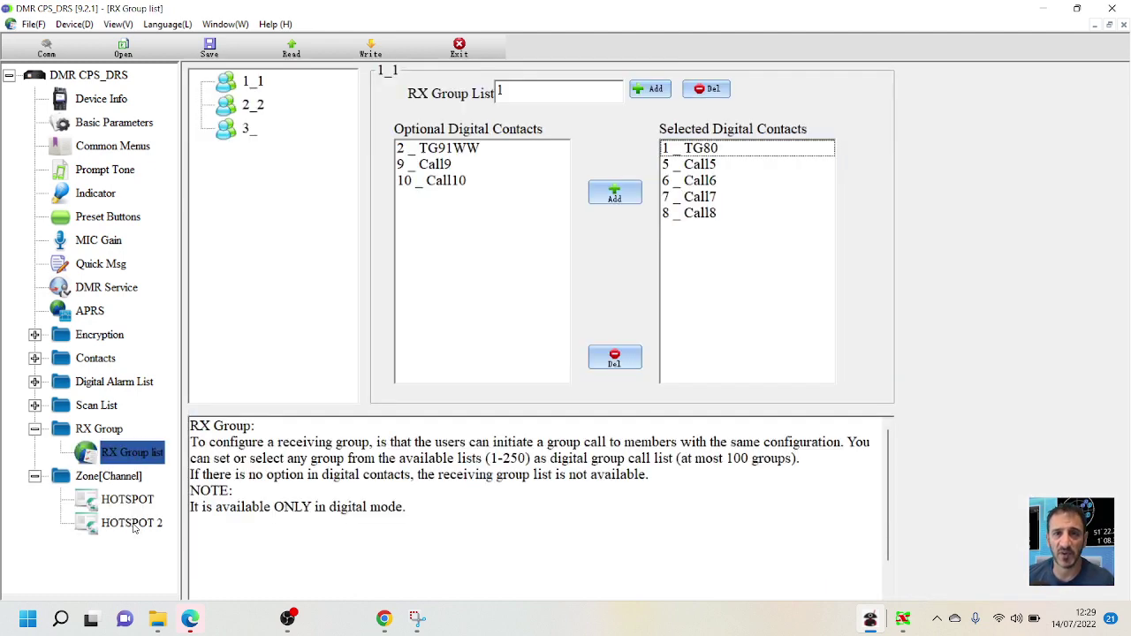
left_click(134, 527)
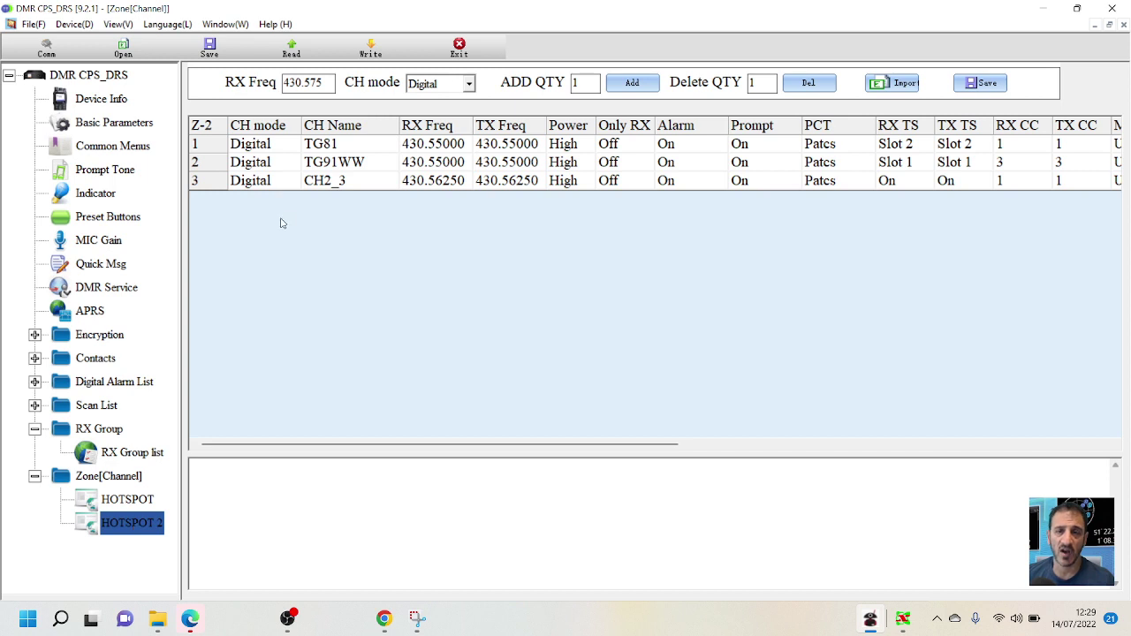
left_click(108, 482)
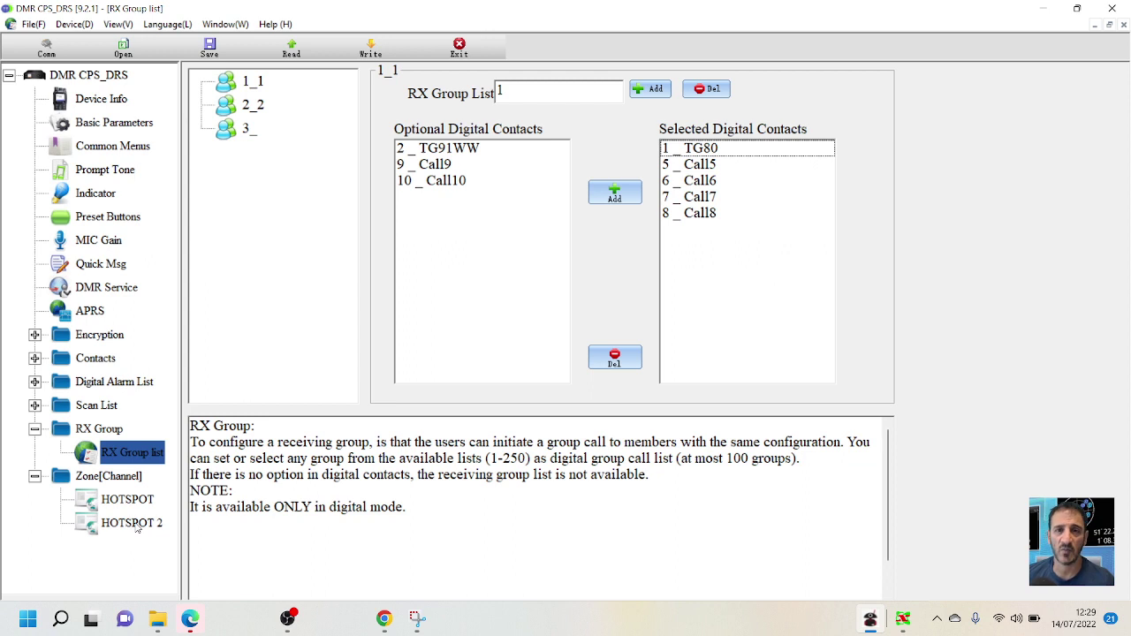
left_click(137, 527)
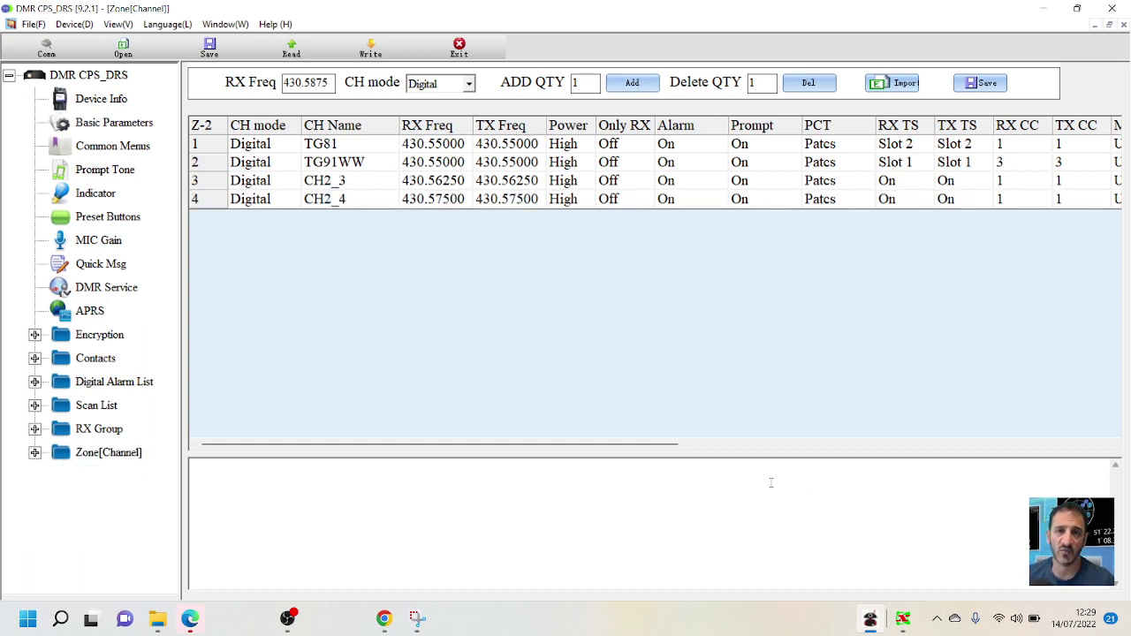
Step: Review the HOTSPOT 2 channels' time slots, colour codes, contacts and remaining settings, and restore the zone window to its smaller size
left_click_drag(651, 445, 1020, 446)
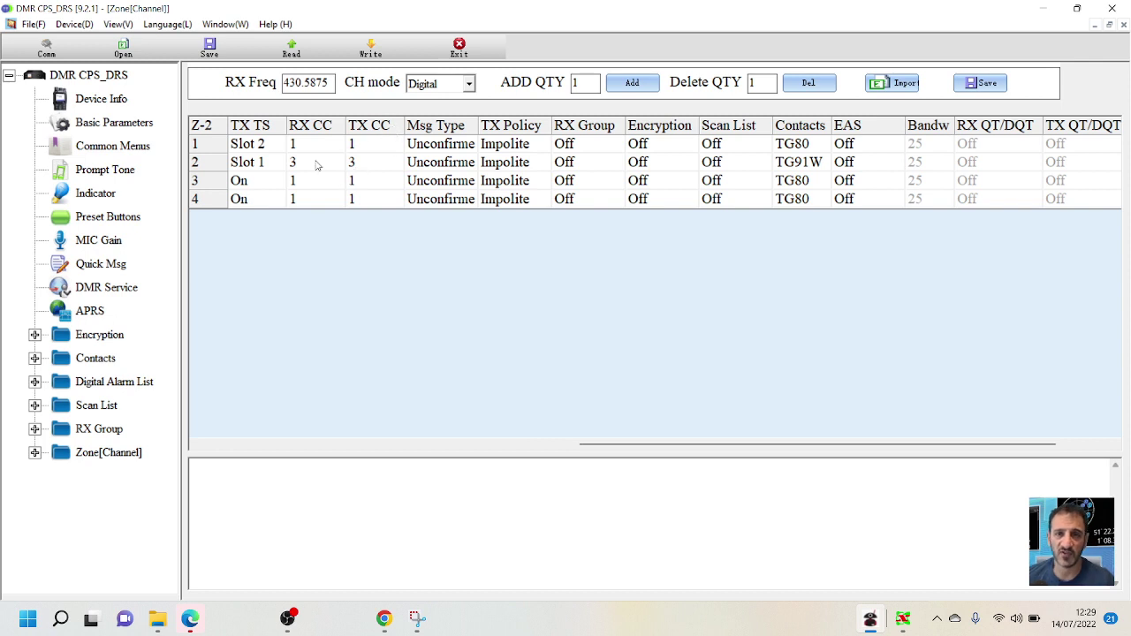
left_click_drag(688, 450, 616, 446)
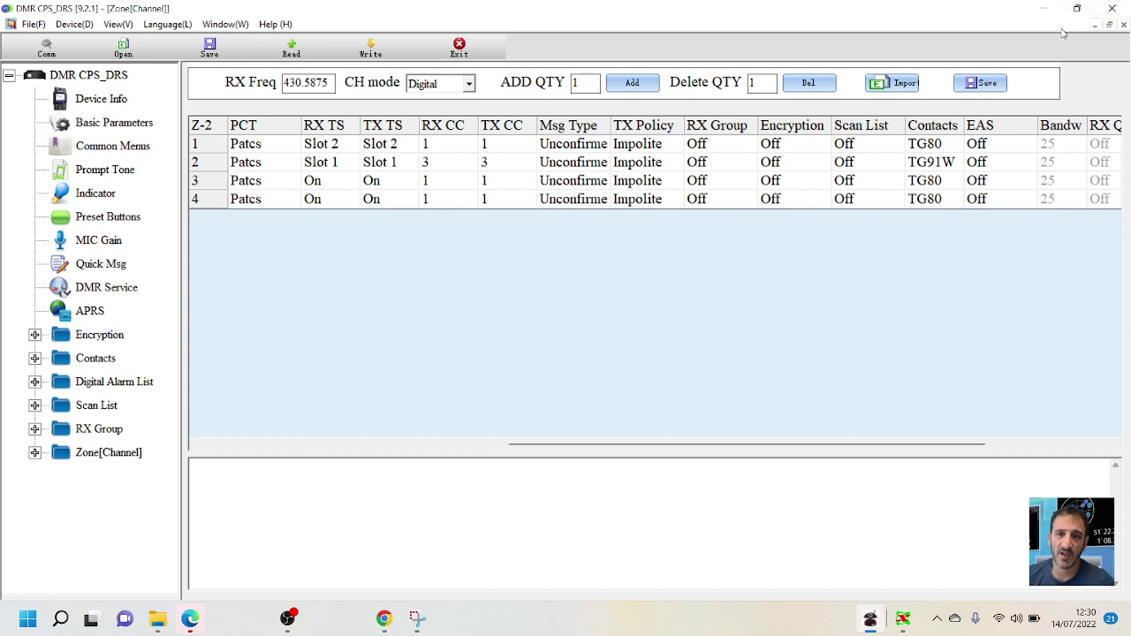
left_click(1109, 25)
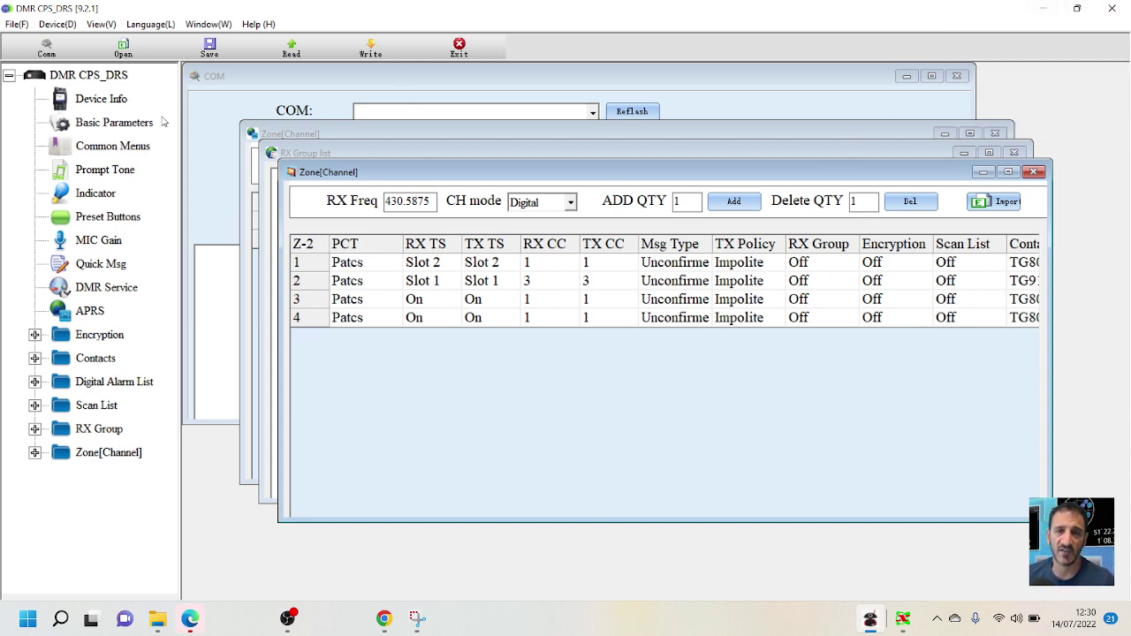
Step: Save the code plug as BB in the Icom folder under Documents
left_click(209, 49)
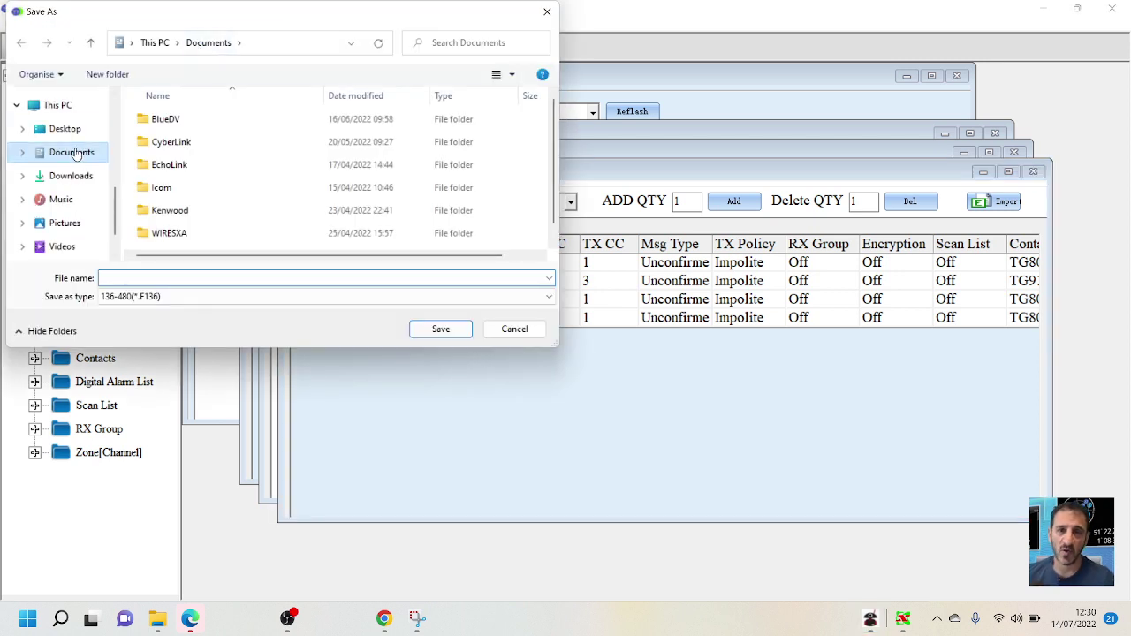
left_click(168, 189)
left_click(449, 330)
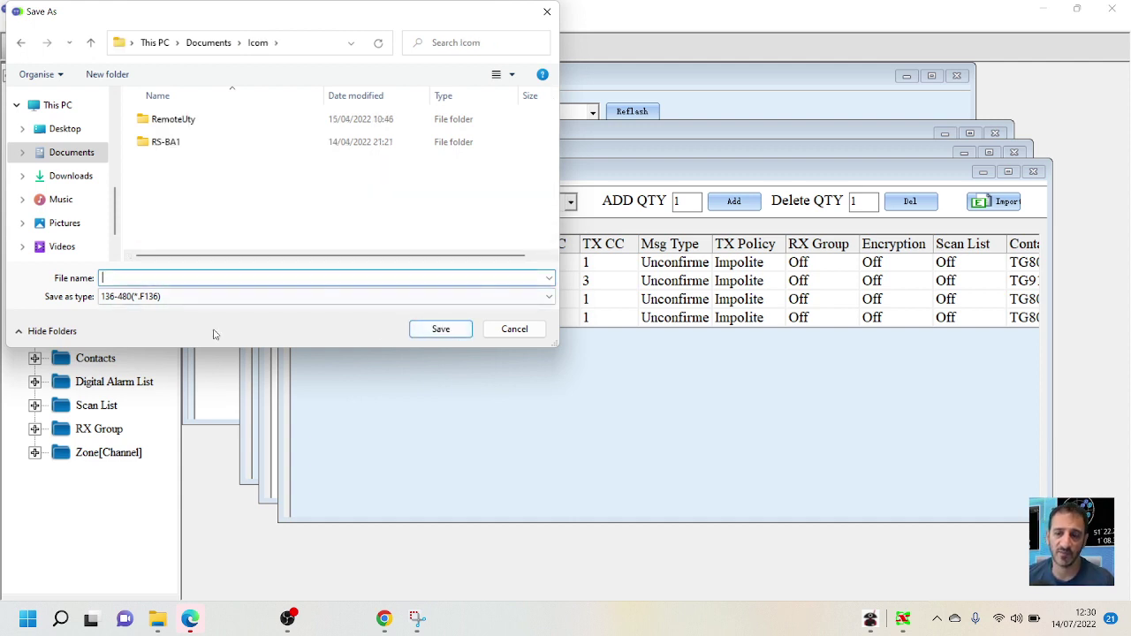
type("BB")
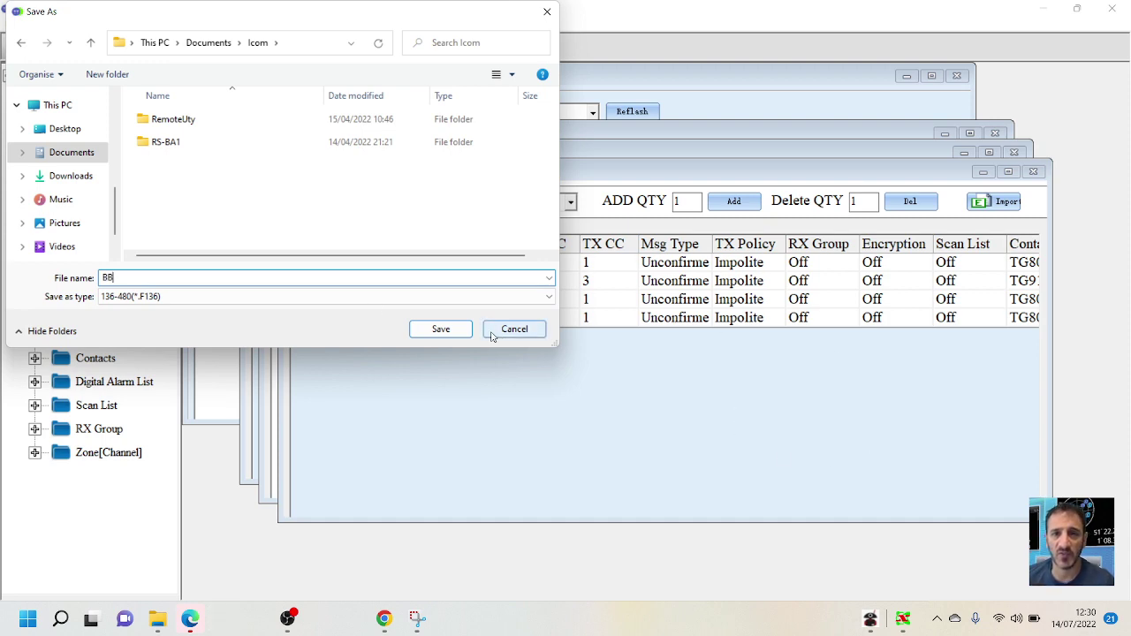
left_click(439, 332)
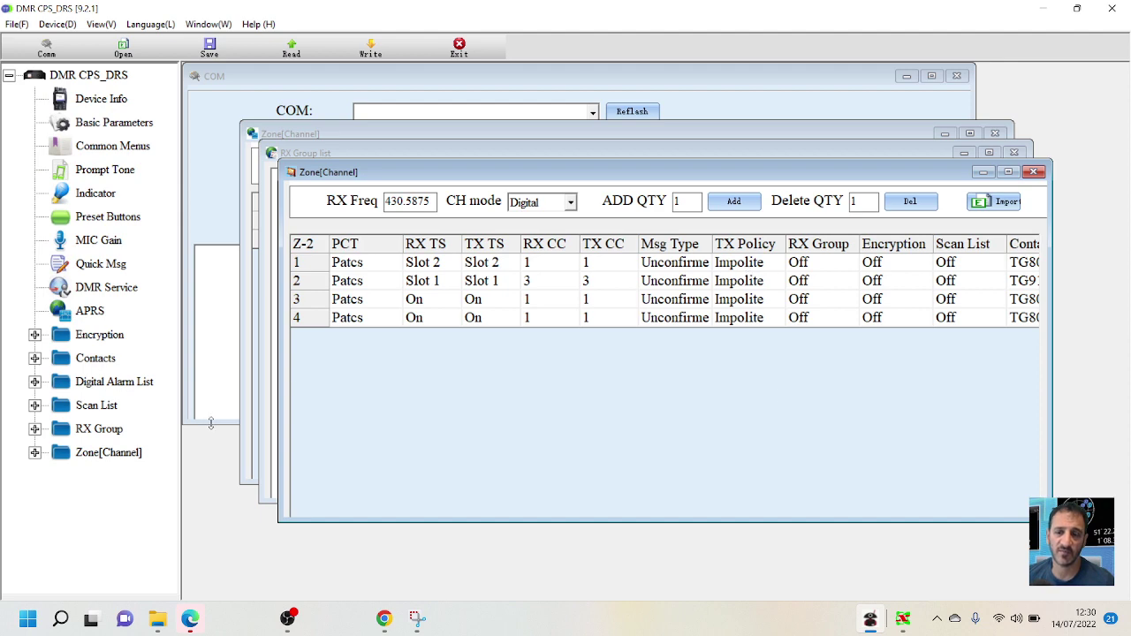
Step: View the Contacts description and its subcategories, and open the digital contact list
left_click(104, 359)
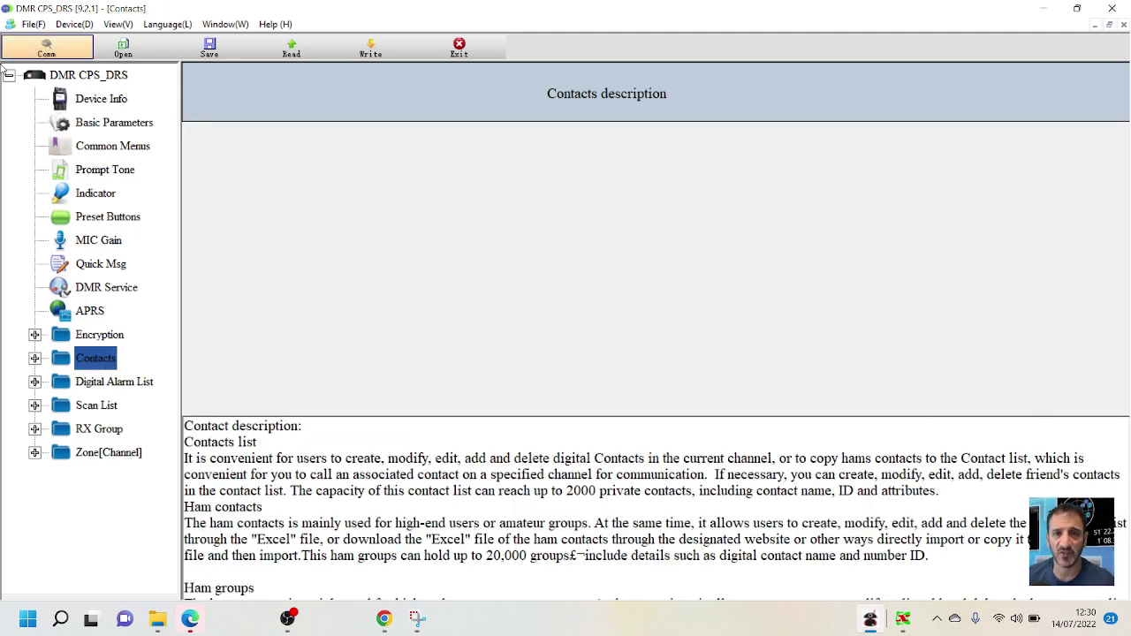
left_click(34, 358)
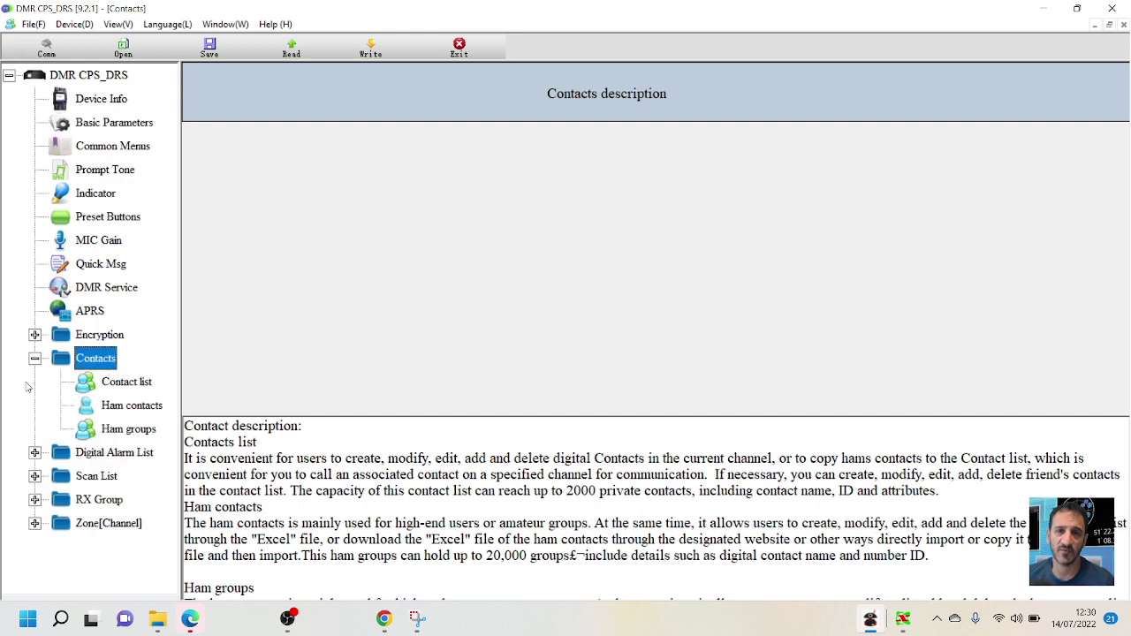
left_click(34, 359)
left_click(36, 359)
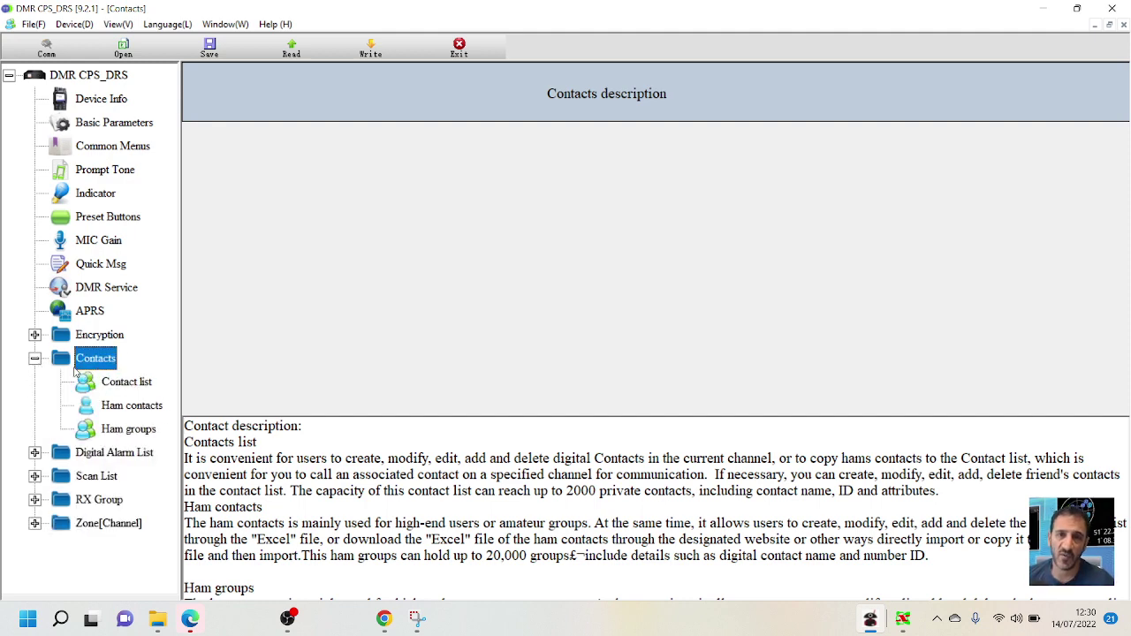
left_click(123, 389)
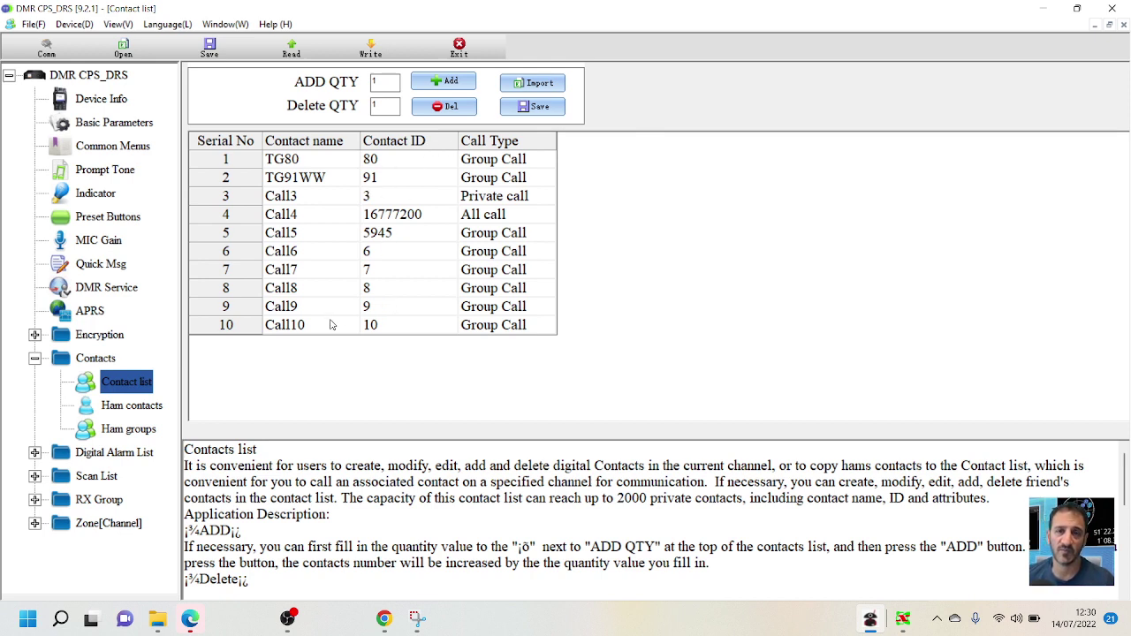
Step: Rename the third contact to CHAT3 and set its contact ID to 23
left_click(302, 196)
key("BackSpace")
key("BackSpace")
key("BackSpace")
key("BackSpace")
key("BackSpace")
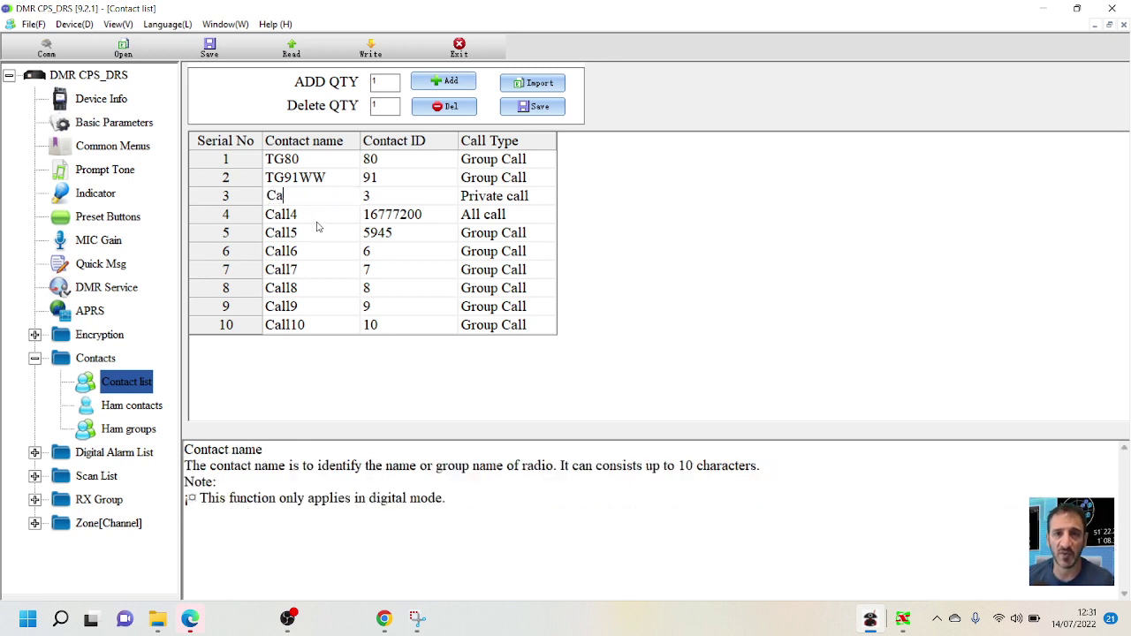
type("CHAT3")
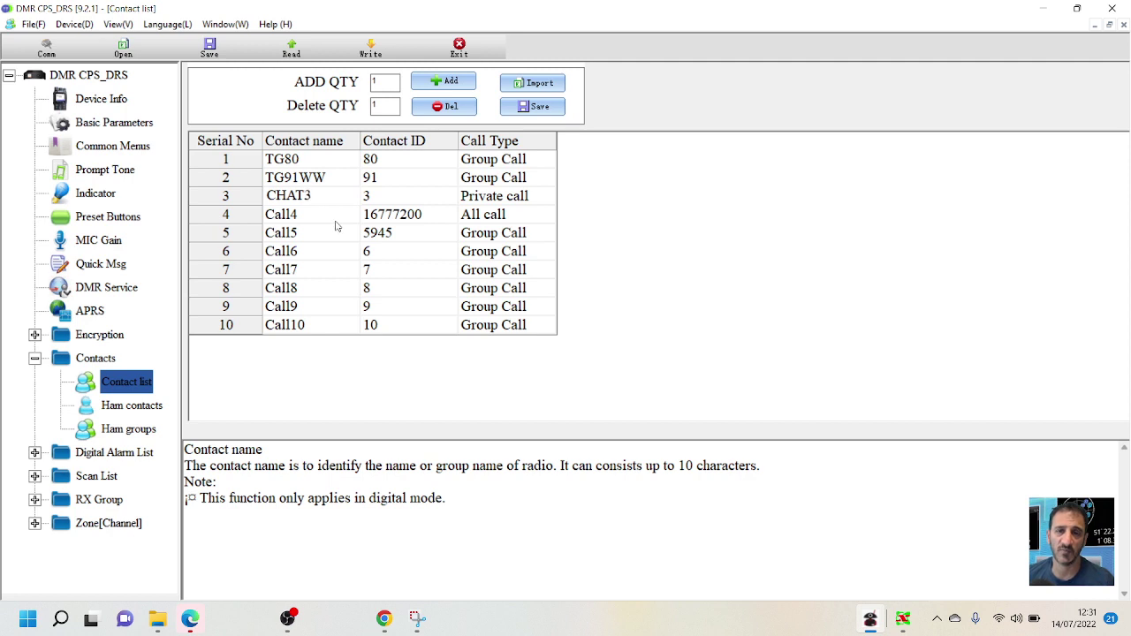
left_click(382, 204)
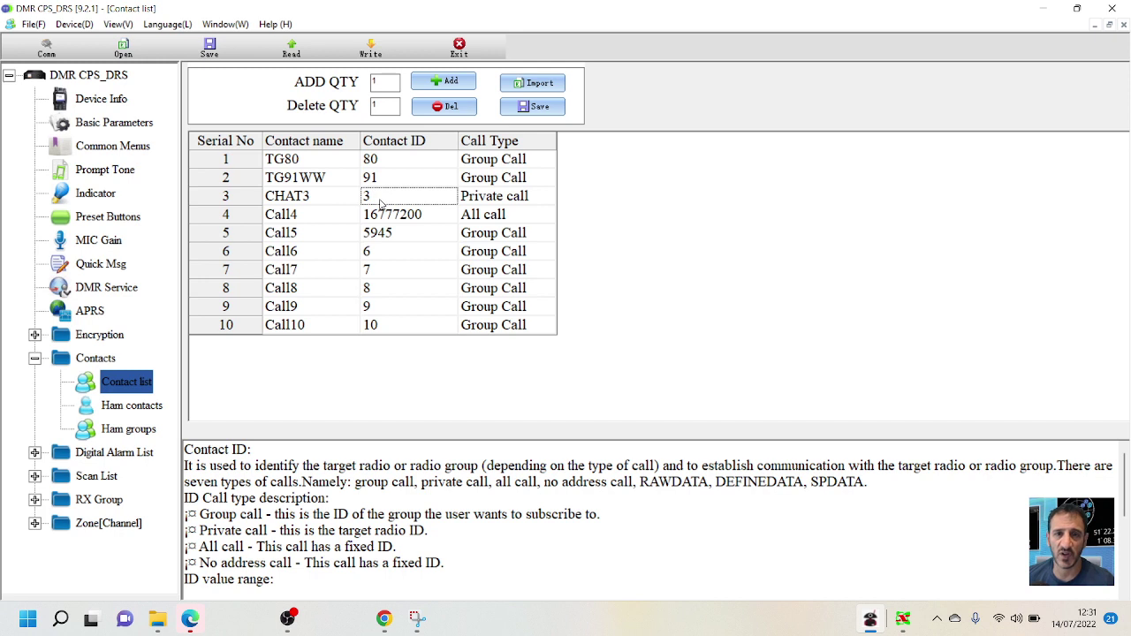
type("23")
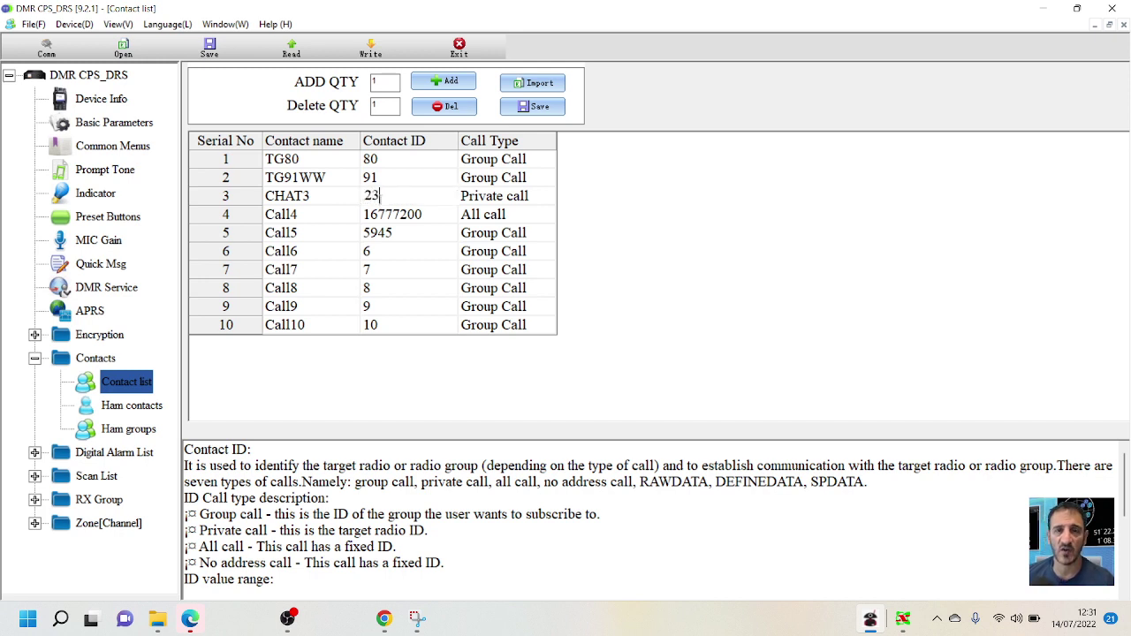
Step: Complete the CHAT3 contact's ID as 2353 and set its call type to Group Call
type("53")
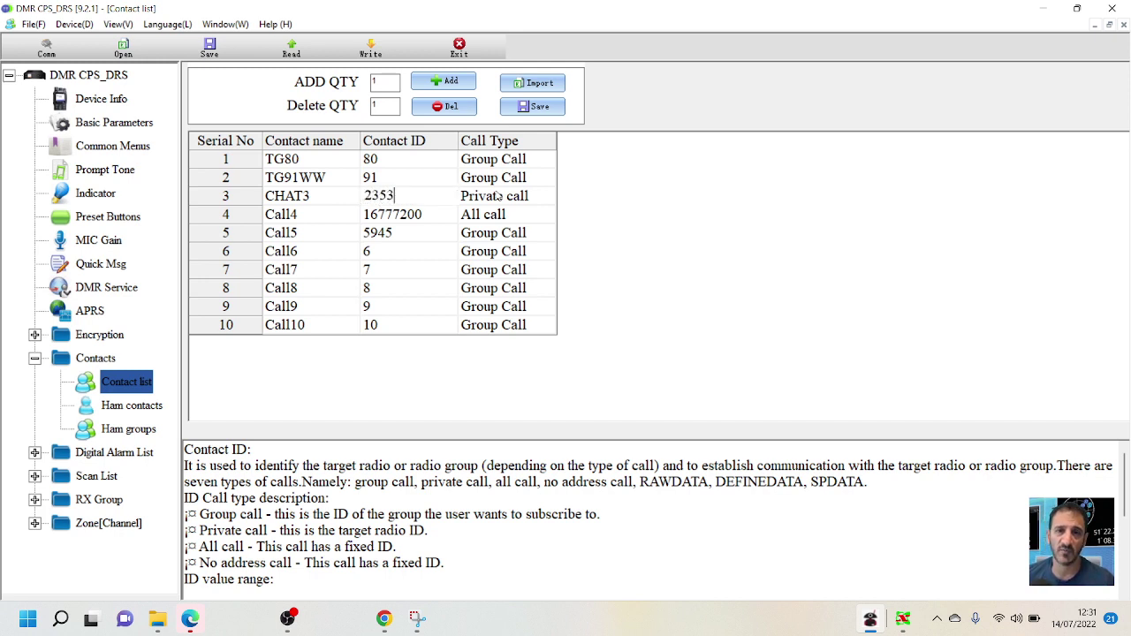
left_click(520, 197)
left_click(549, 196)
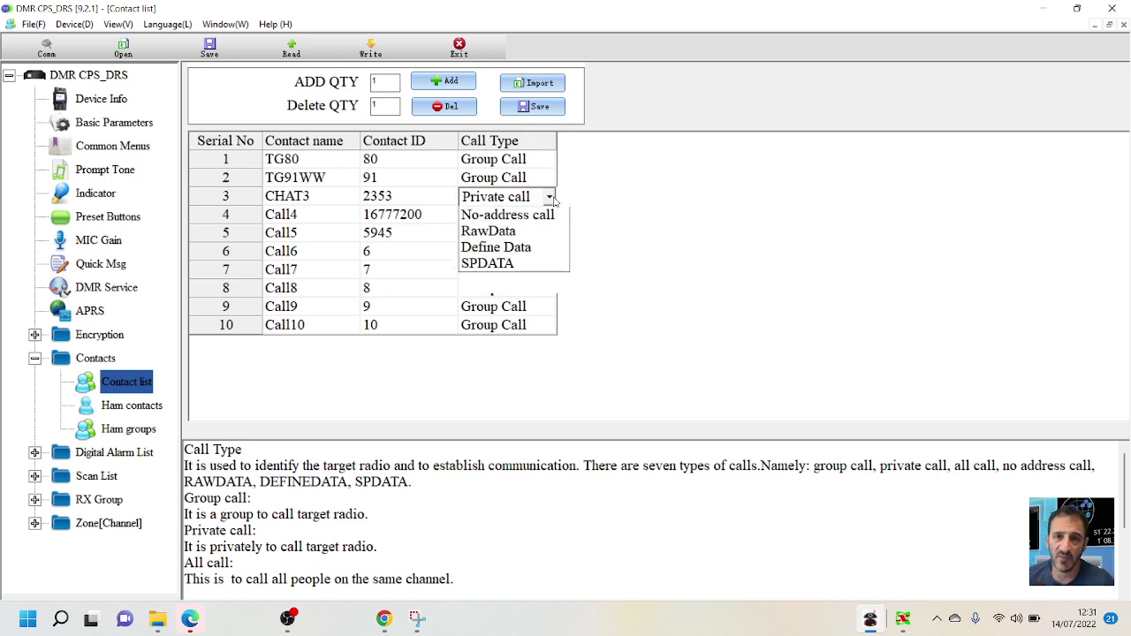
left_click(530, 218)
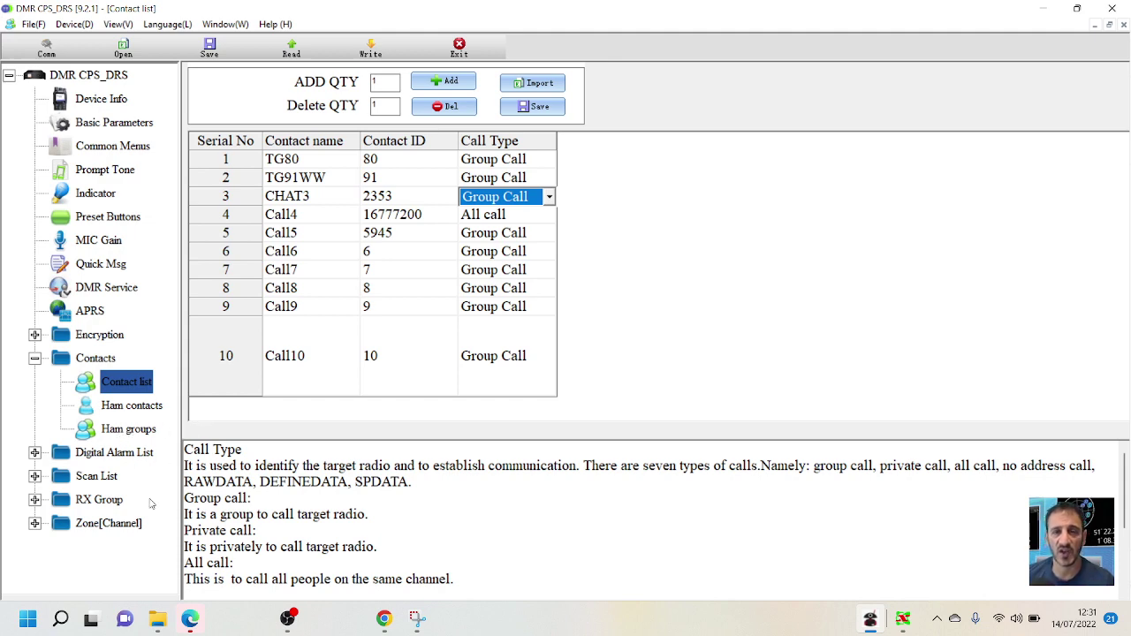
Step: Add one more digital channel to the HOTSPOT 2 zone
left_click(131, 523)
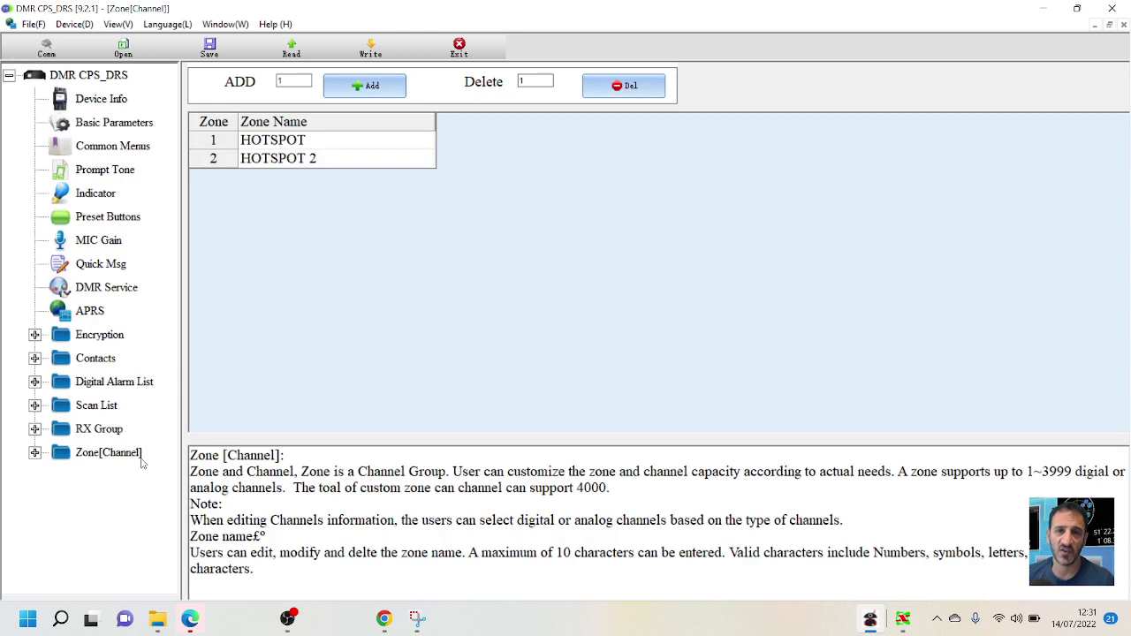
double_click(117, 455)
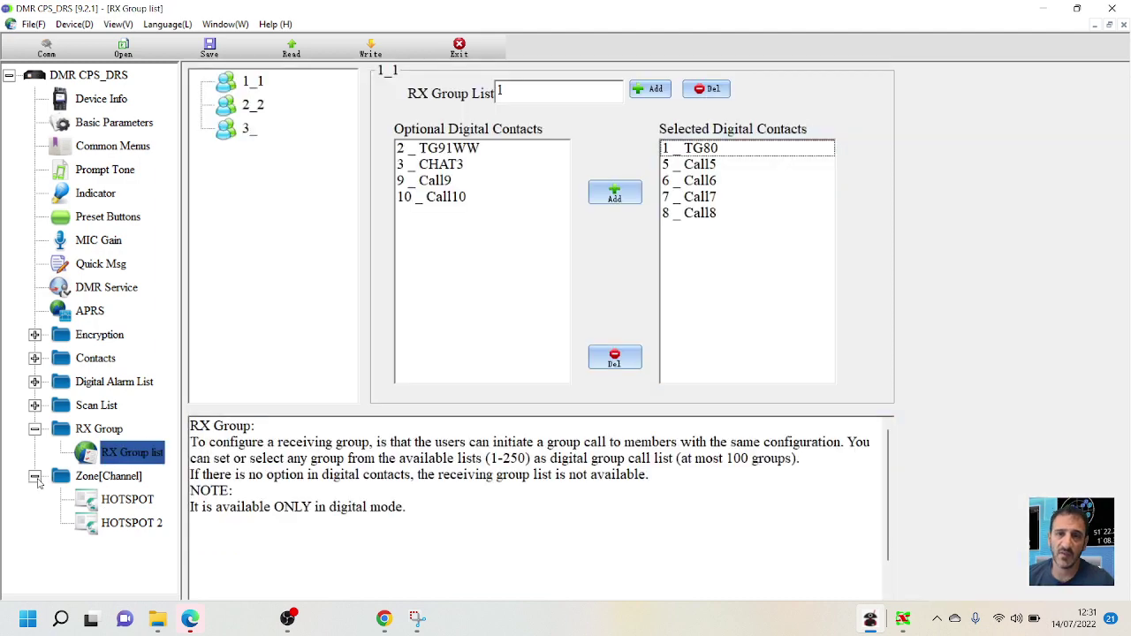
left_click(35, 478)
left_click(36, 478)
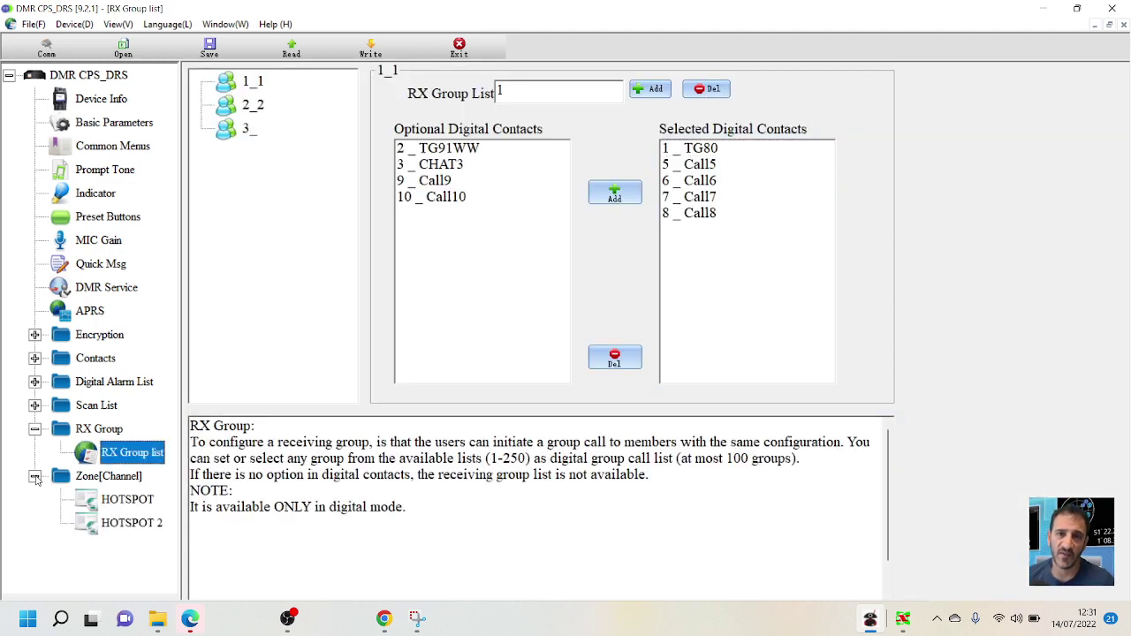
left_click(125, 524)
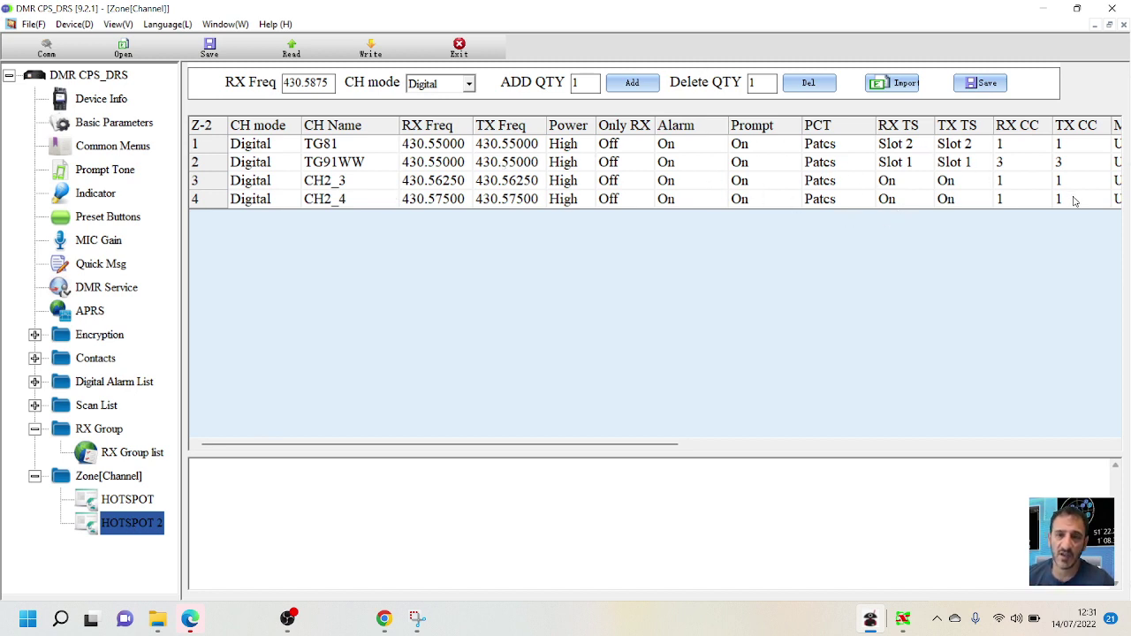
left_click(680, 445)
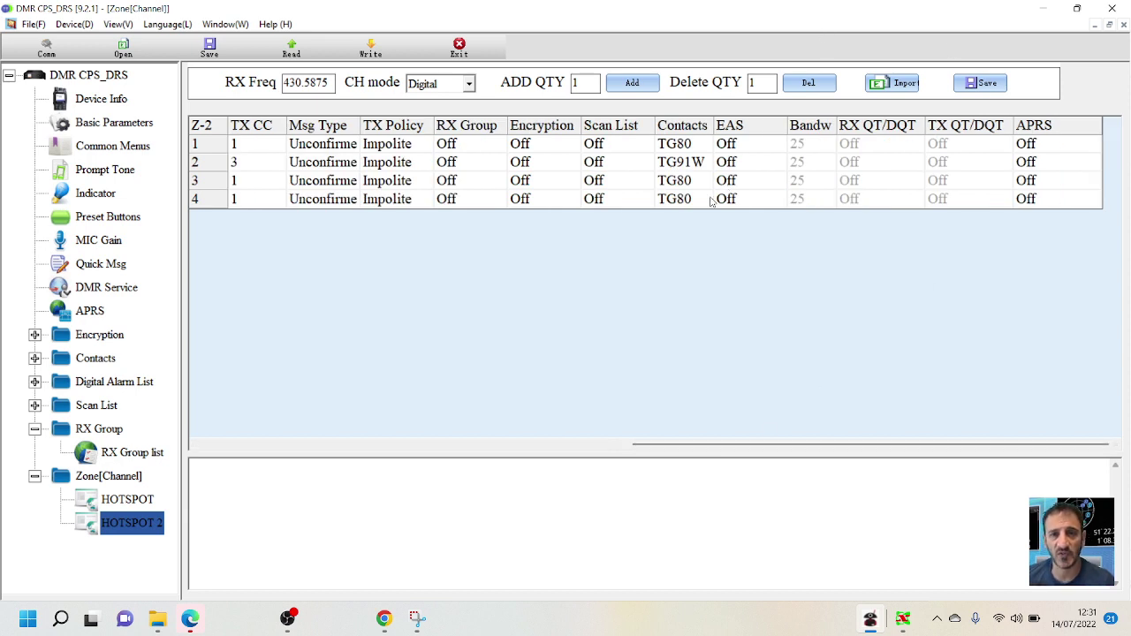
left_click(632, 82)
Step: Assign CHAT3 as the contact of the fifth HOTSPOT 2 channel and start writing the code plug to the radio
left_click(694, 219)
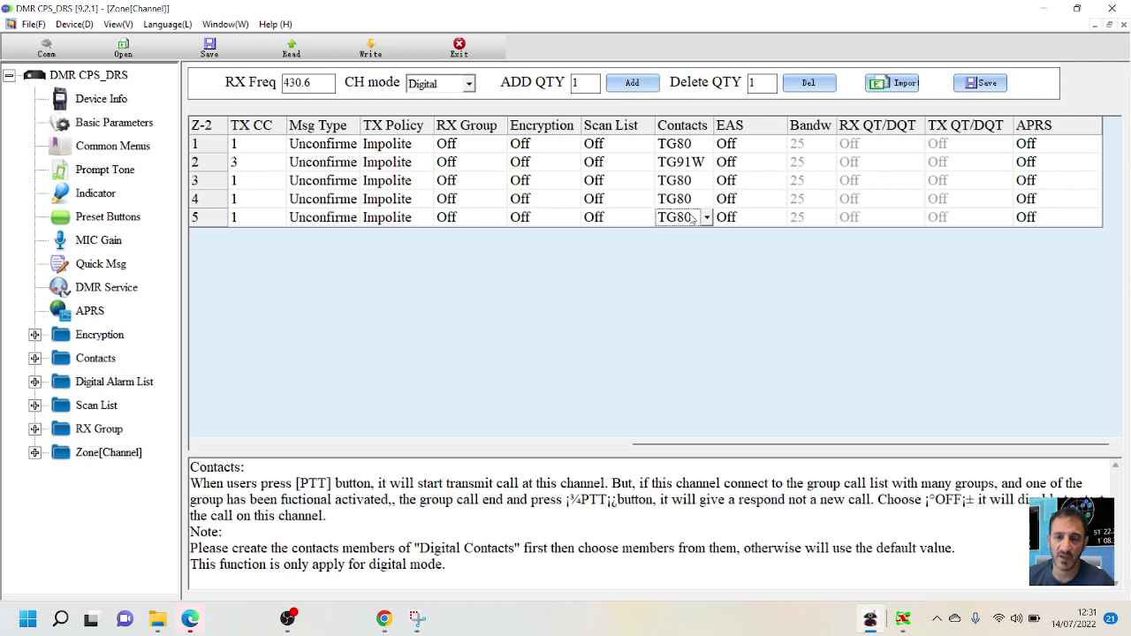
left_click(707, 218)
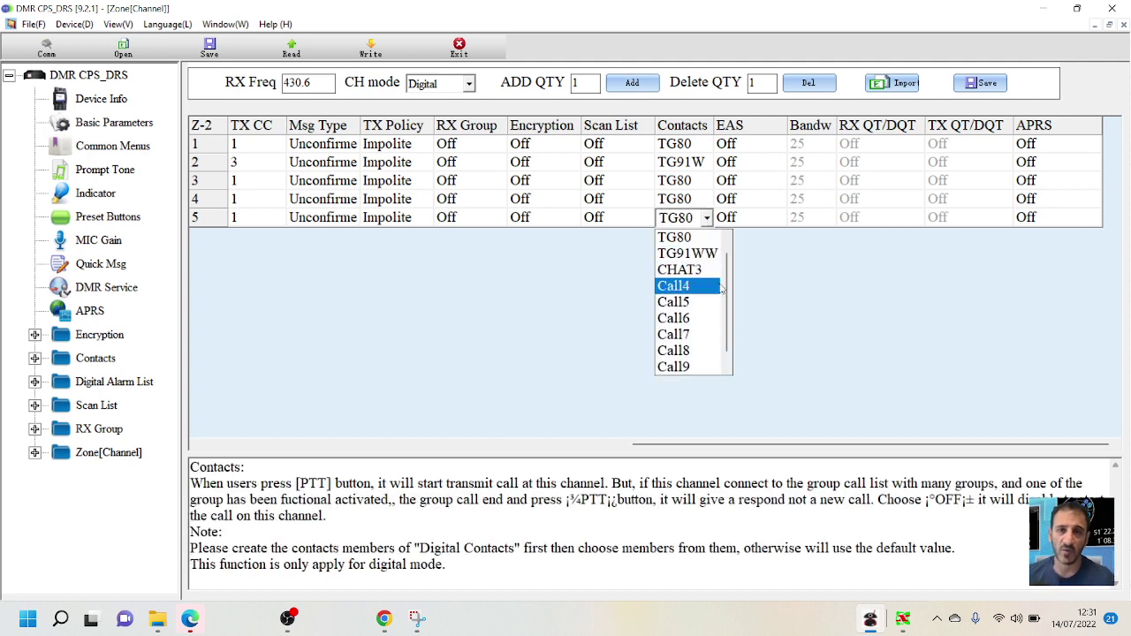
scroll(731, 293, "up", 1)
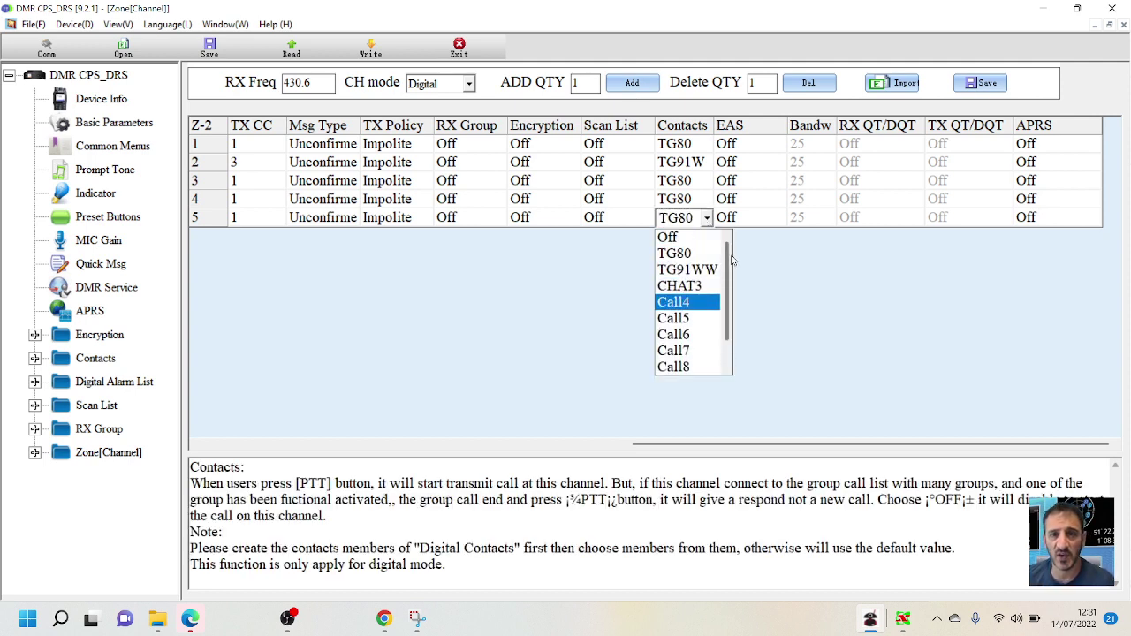
left_click(690, 285)
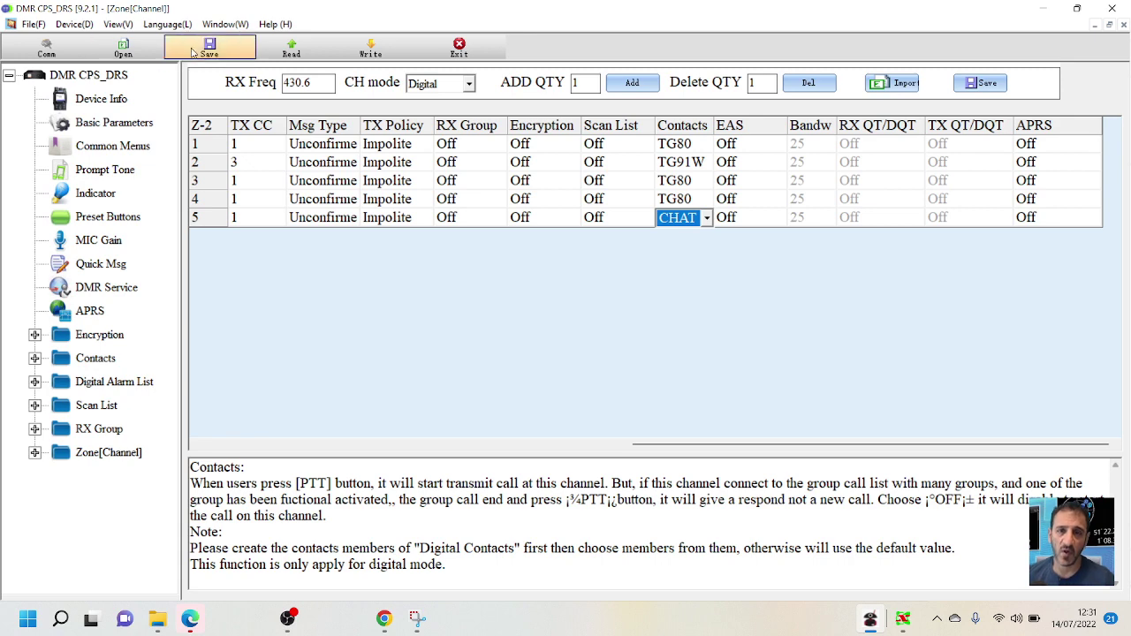
left_click(370, 55)
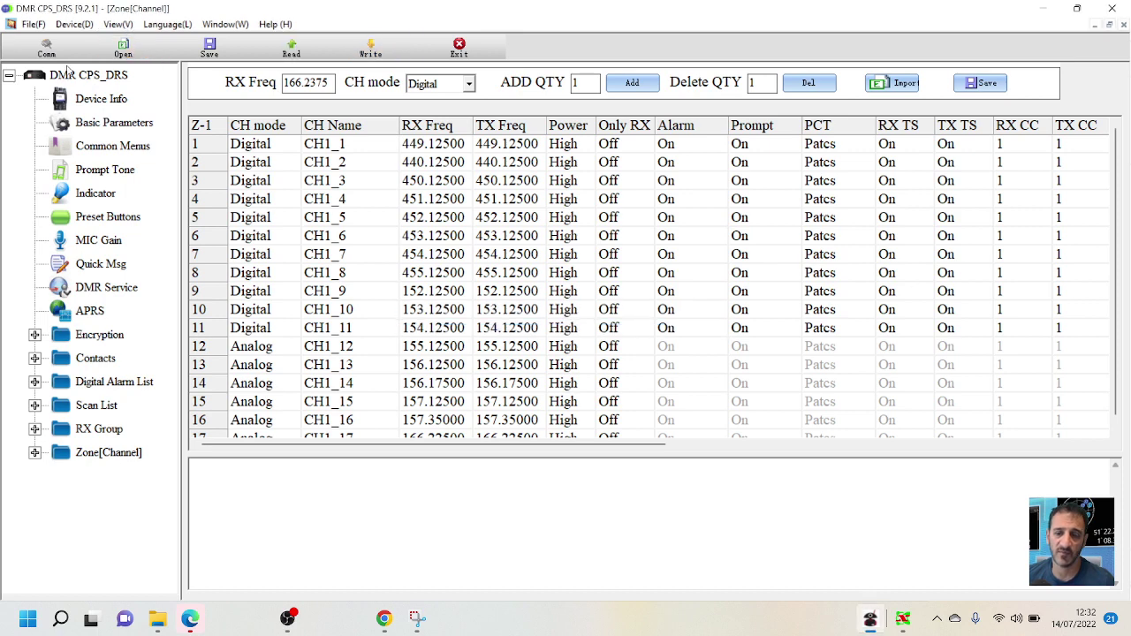
Step: View the device information and basic parameters, and open the common menu settings
left_click(124, 100)
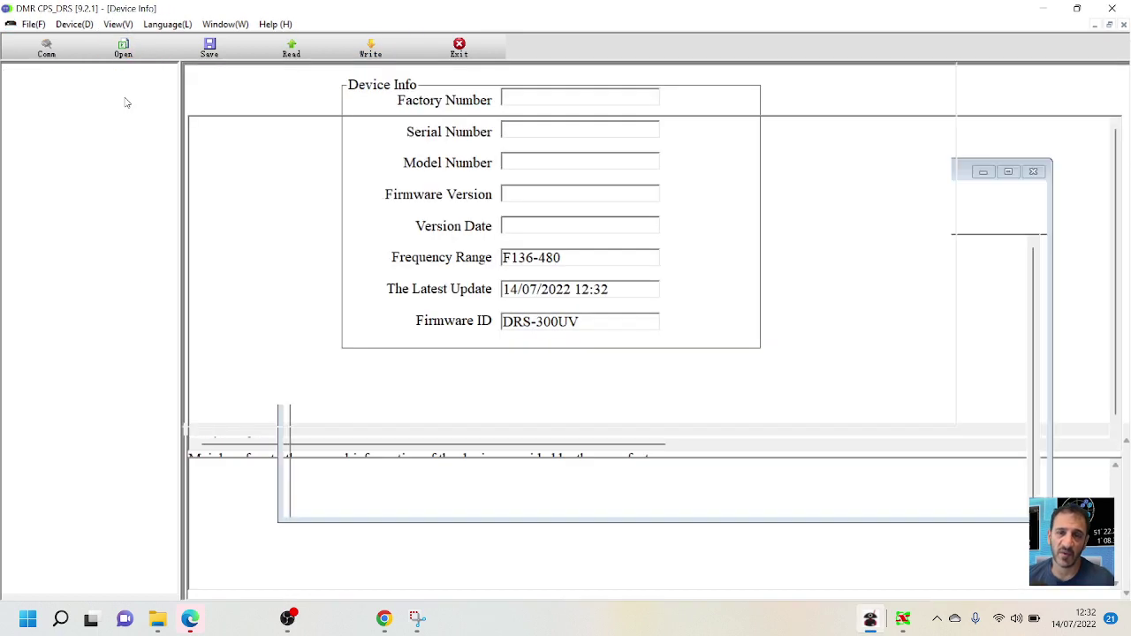
left_click(113, 125)
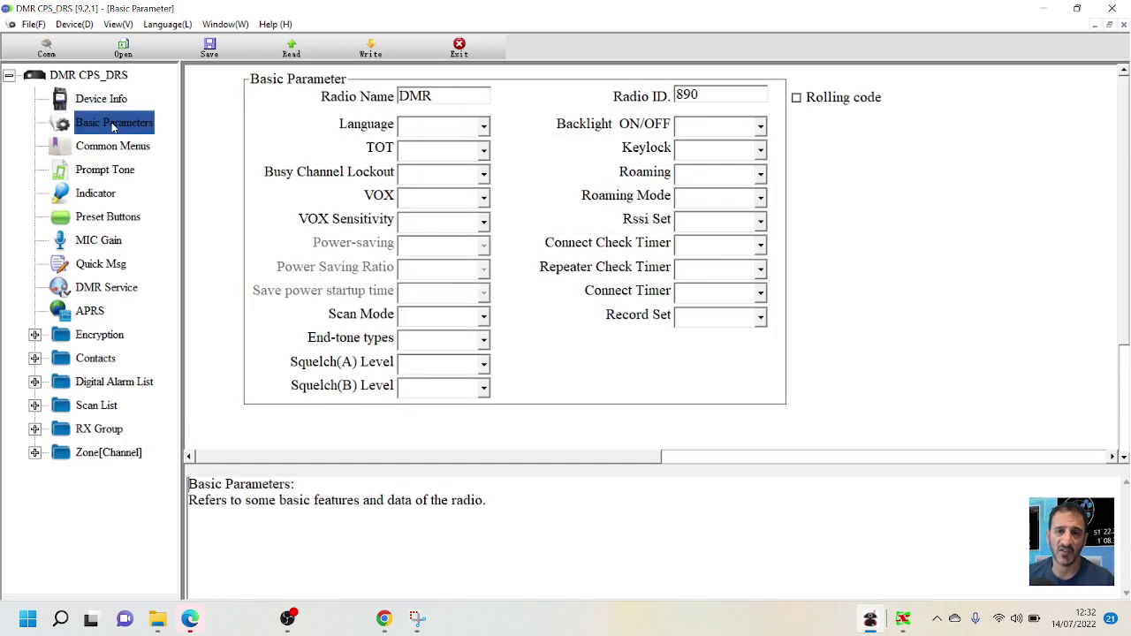
left_click(113, 147)
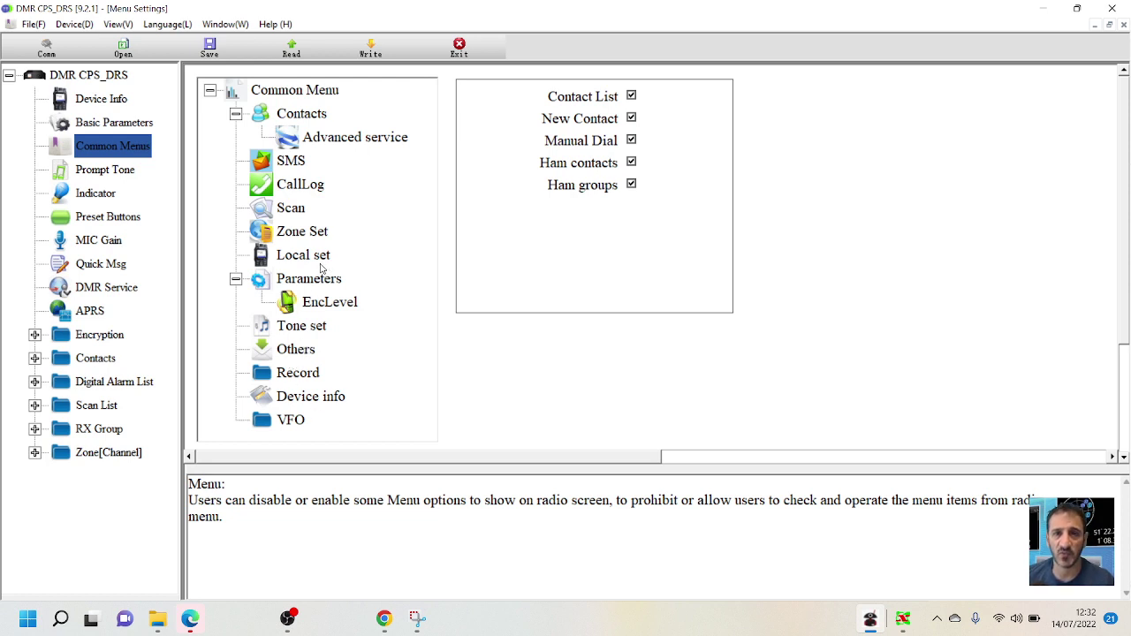
Step: Review the common menu options for zones, scanning, call log, SMS, VFO, local settings and contacts
left_click(301, 257)
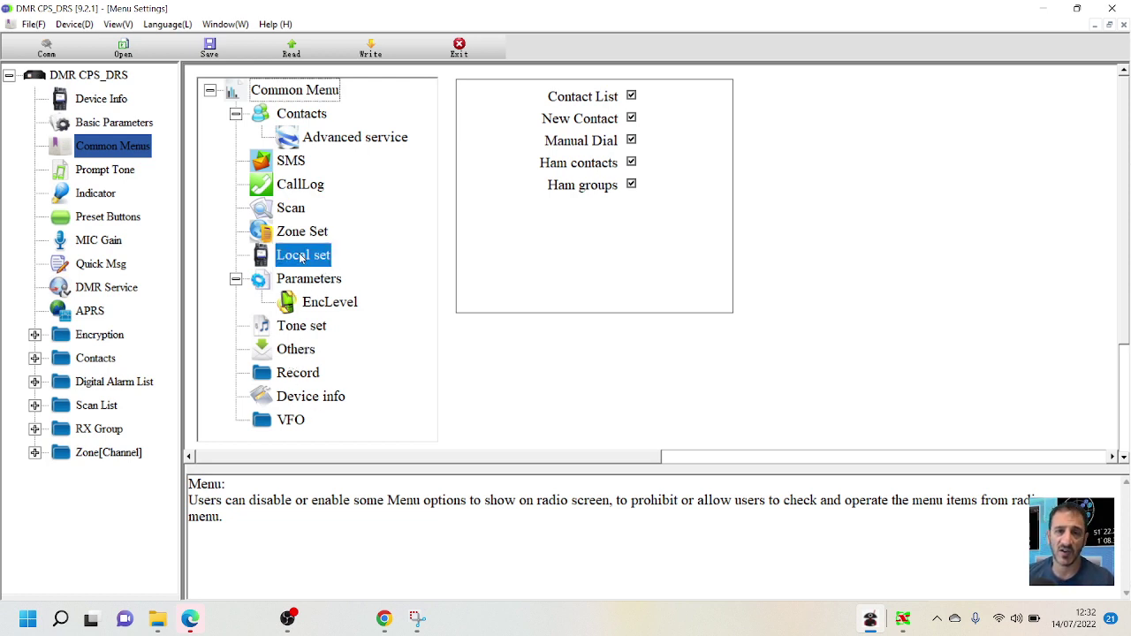
left_click(302, 232)
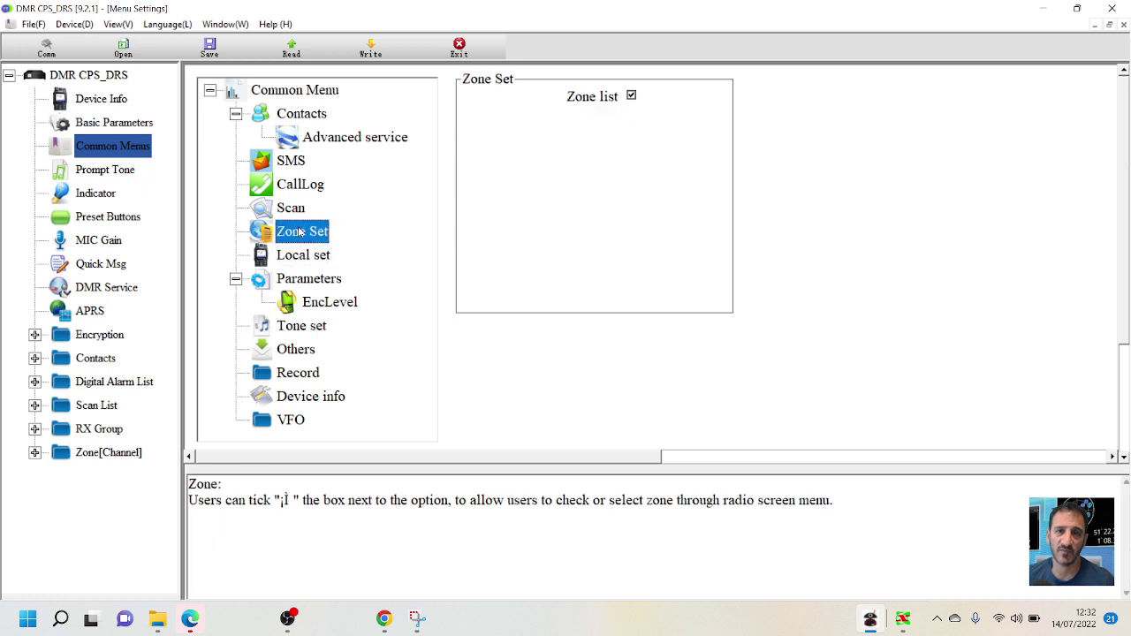
left_click(289, 210)
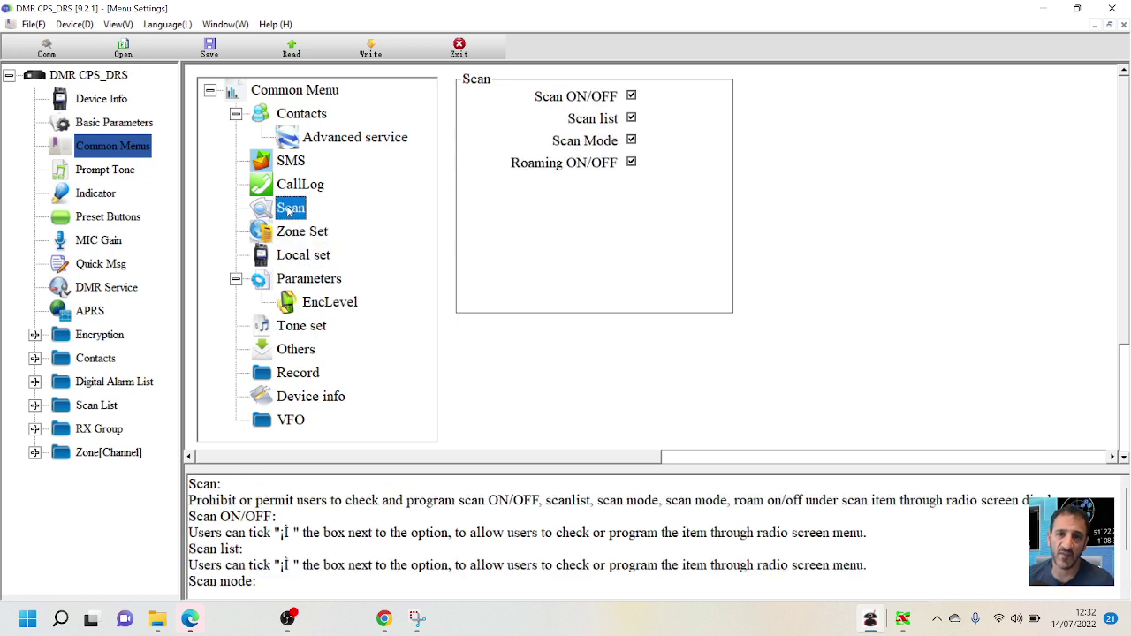
left_click(286, 189)
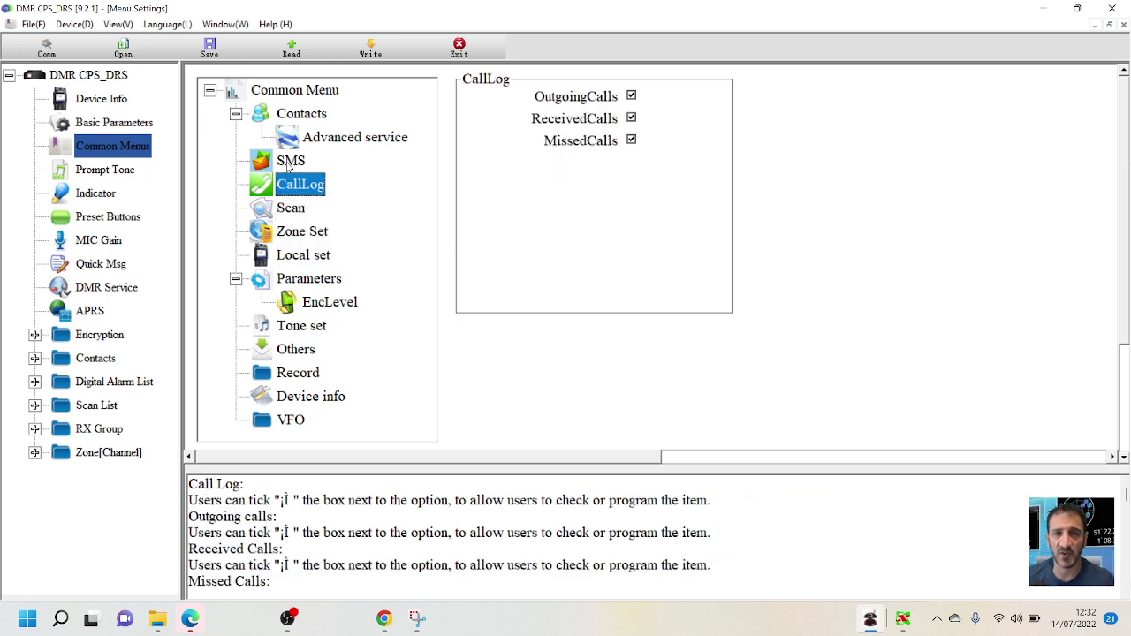
left_click(288, 167)
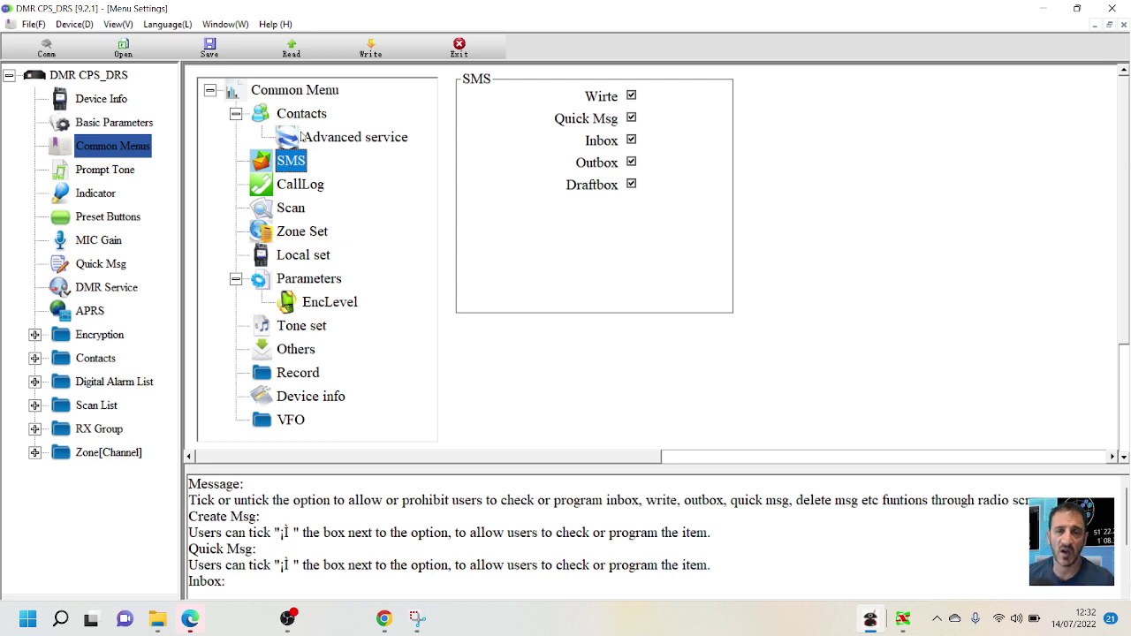
left_click(294, 424)
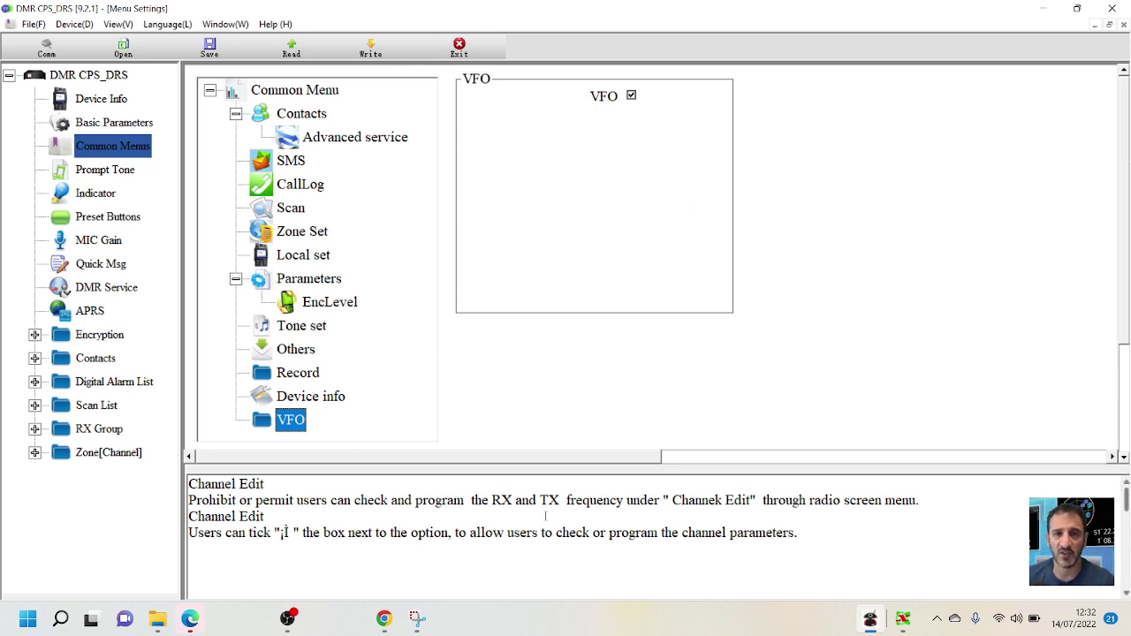
left_click(321, 258)
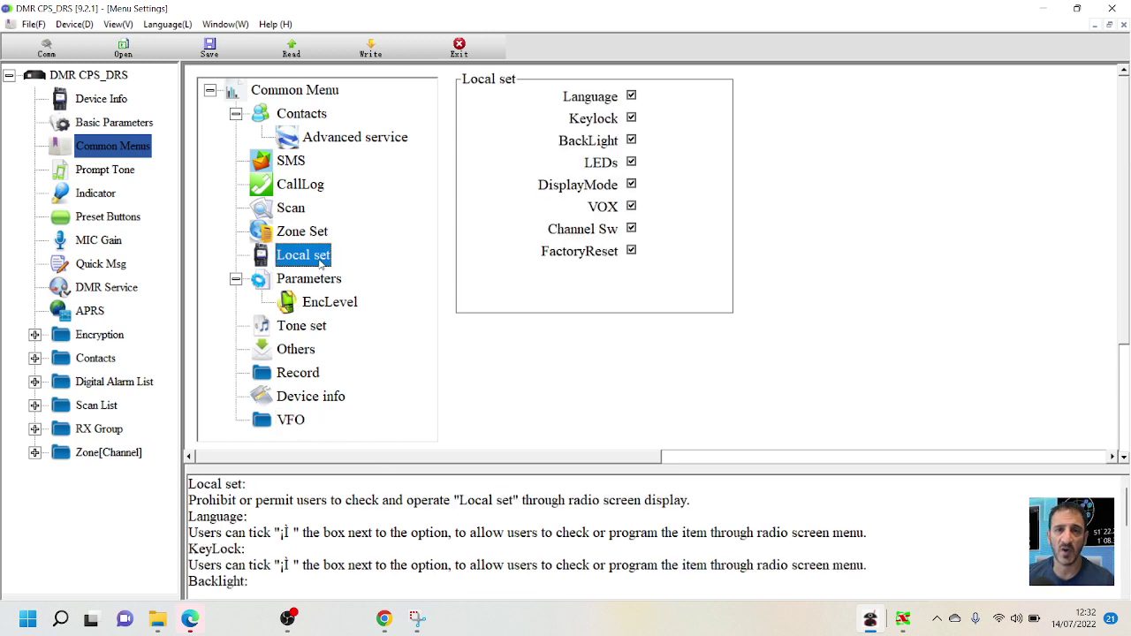
left_click(301, 206)
left_click(298, 185)
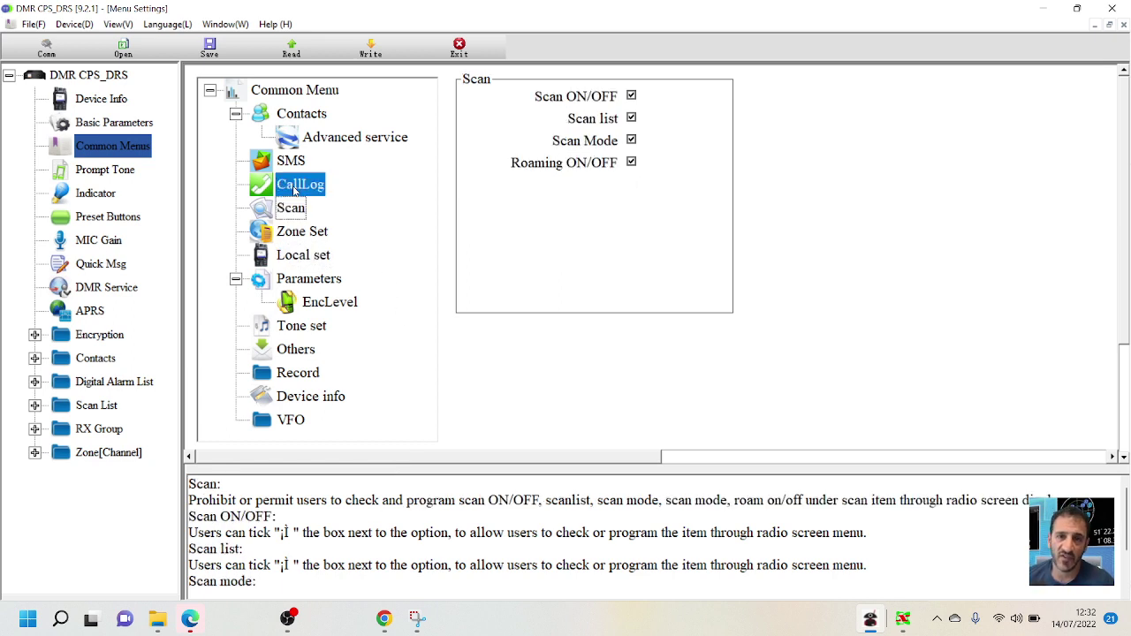
left_click(294, 160)
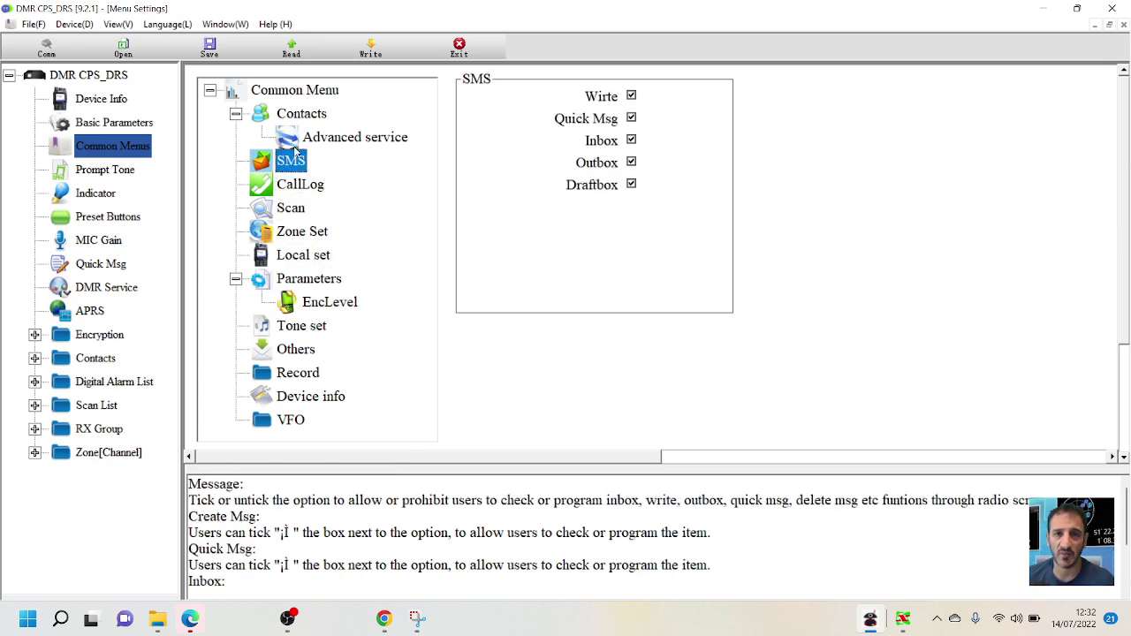
left_click(299, 118)
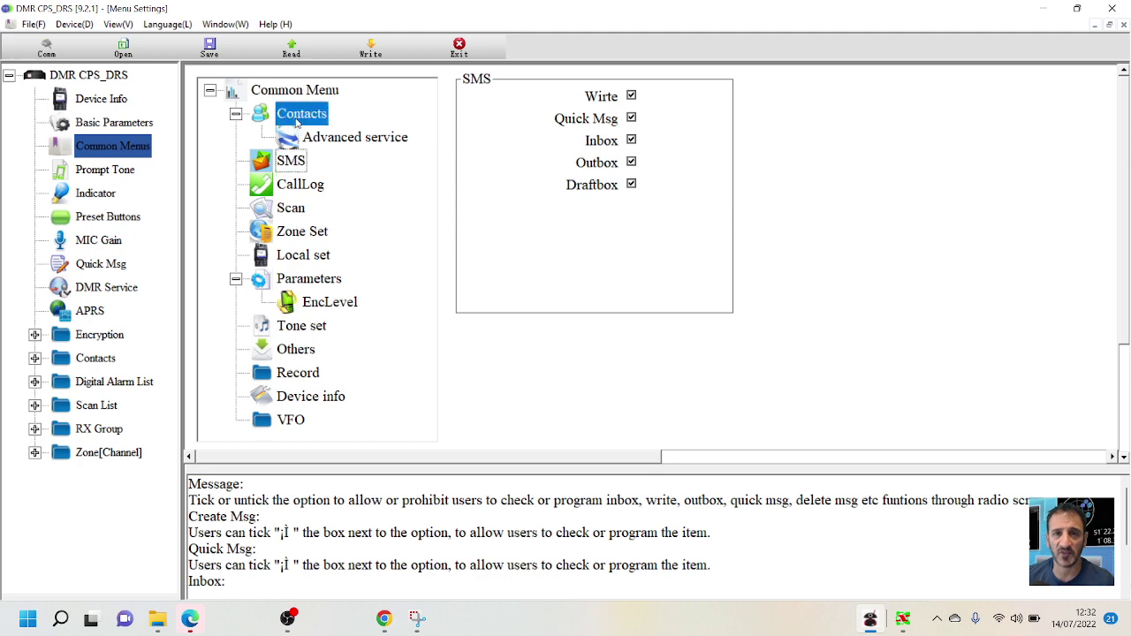
Step: Look through the digital alarm list, scan list, RX group list and quick message table
left_click(93, 385)
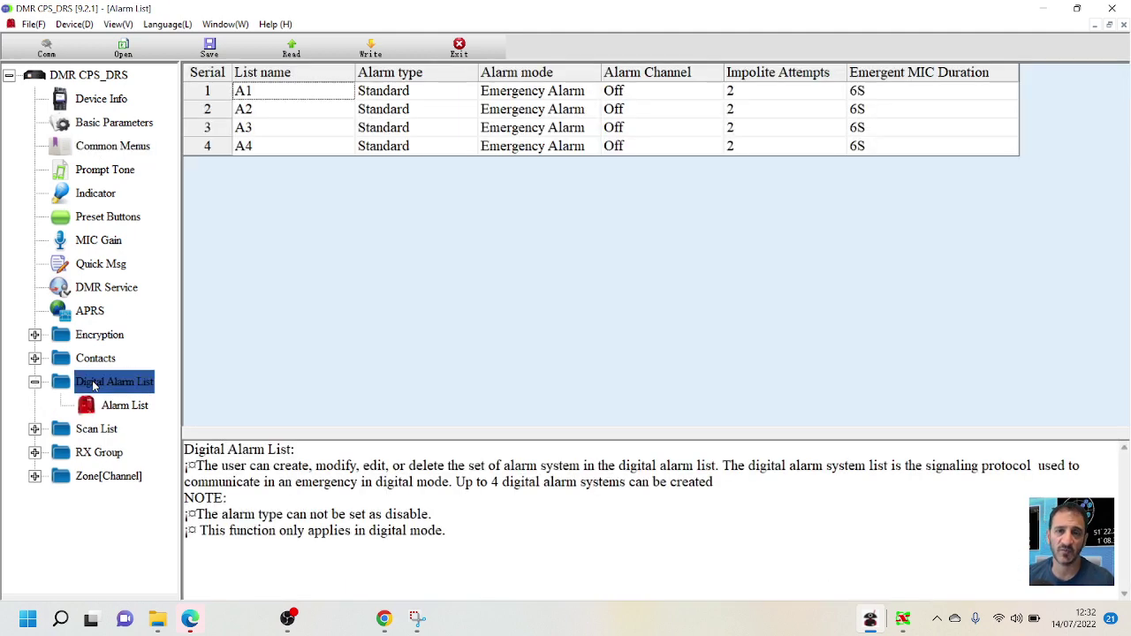
left_click(99, 431)
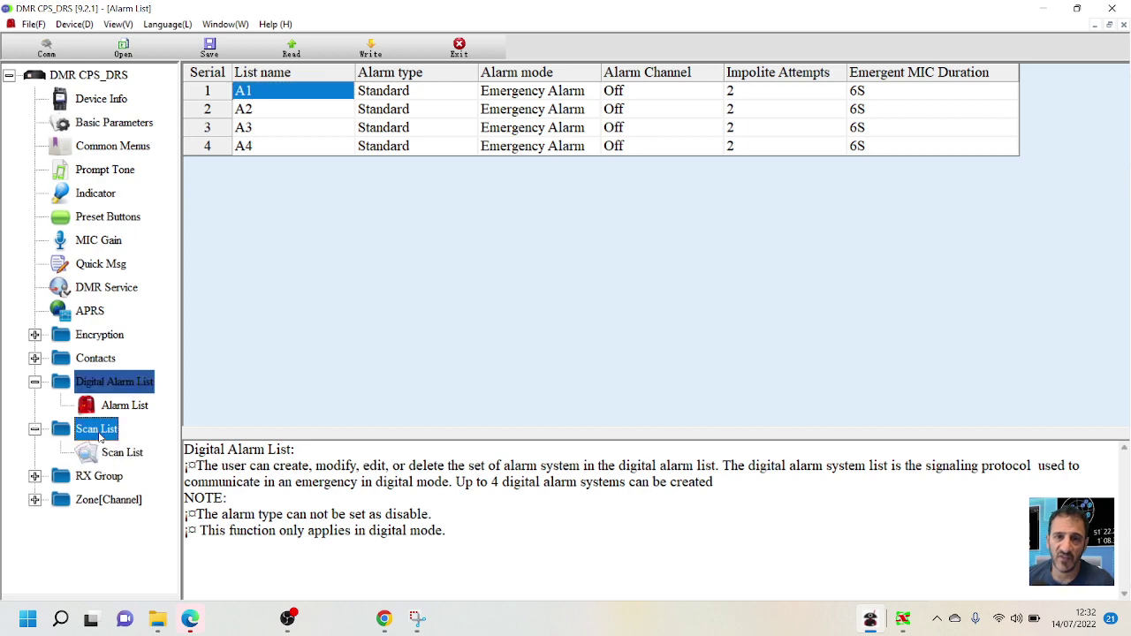
left_click(106, 477)
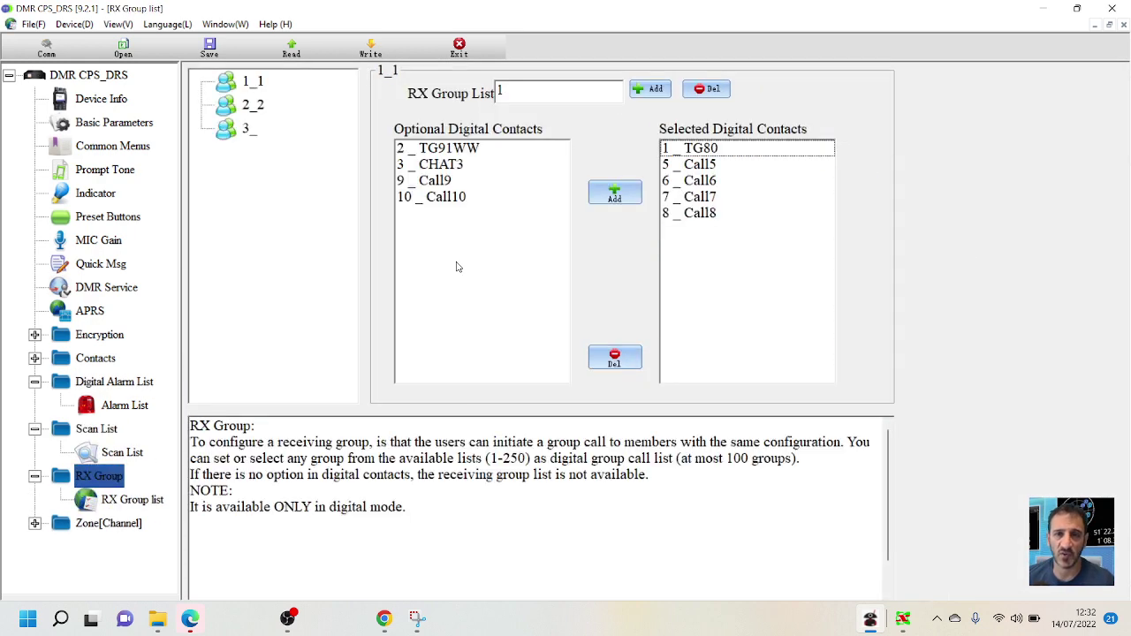
left_click(95, 265)
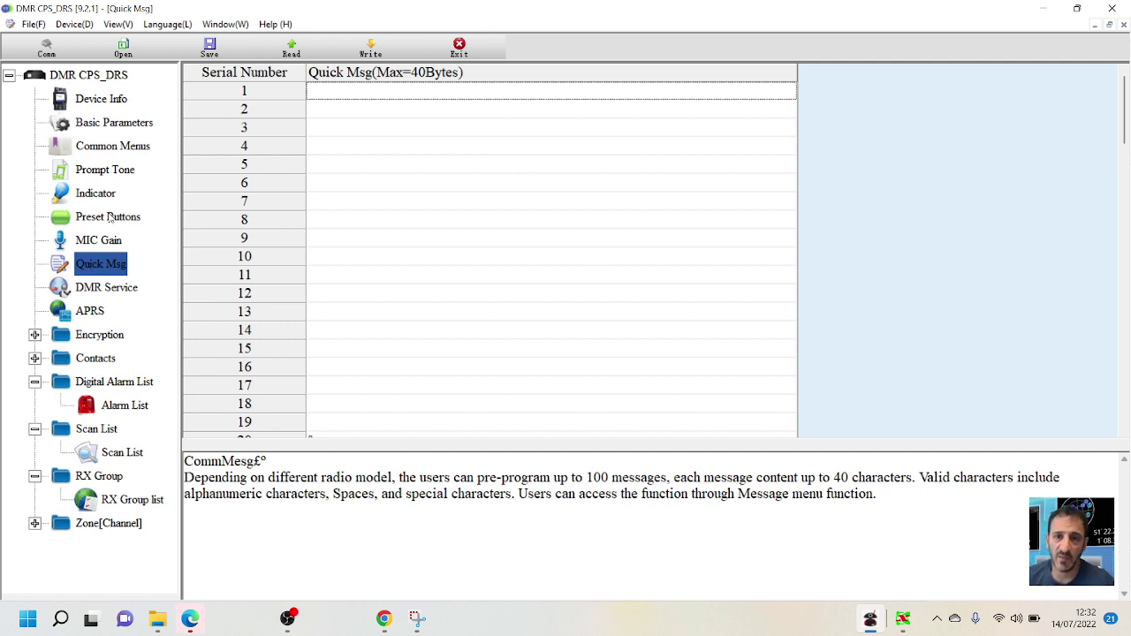
Step: Set the preset buttons' short-press functions to Remote Monitor for the P4 key and Scan ON/OFF for the P3 key
left_click(101, 223)
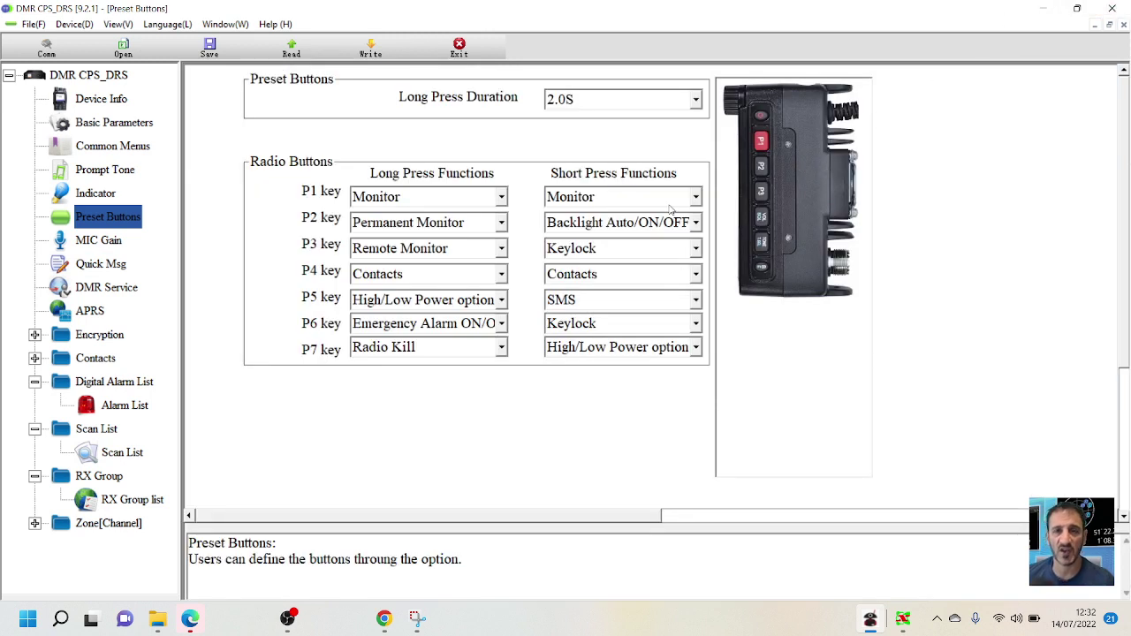
left_click(695, 275)
left_click(610, 359)
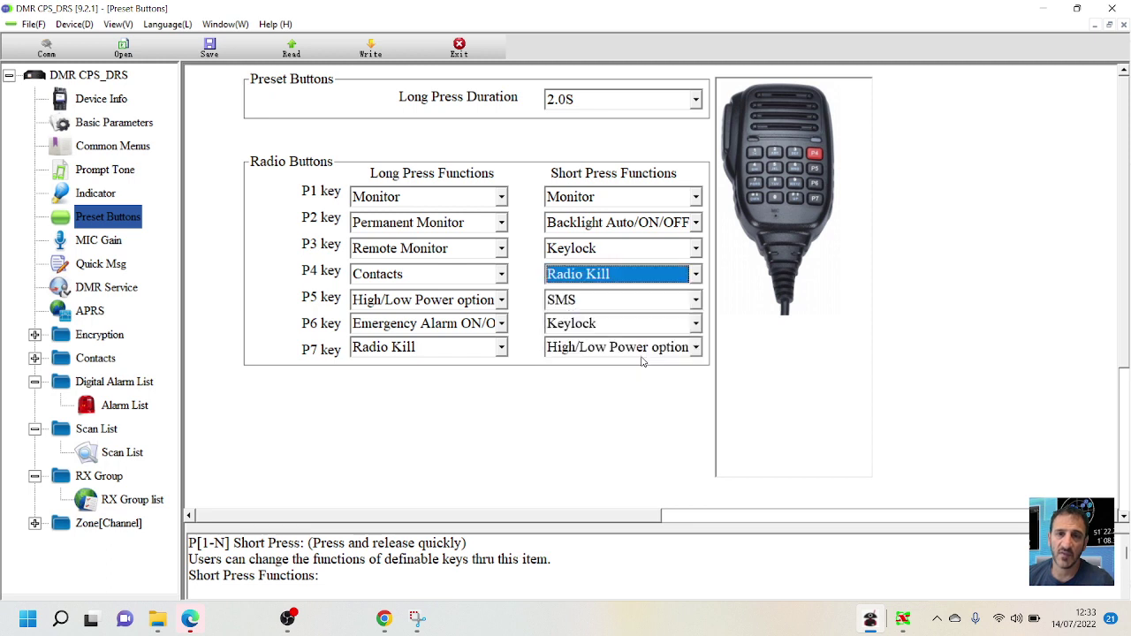
left_click(694, 280)
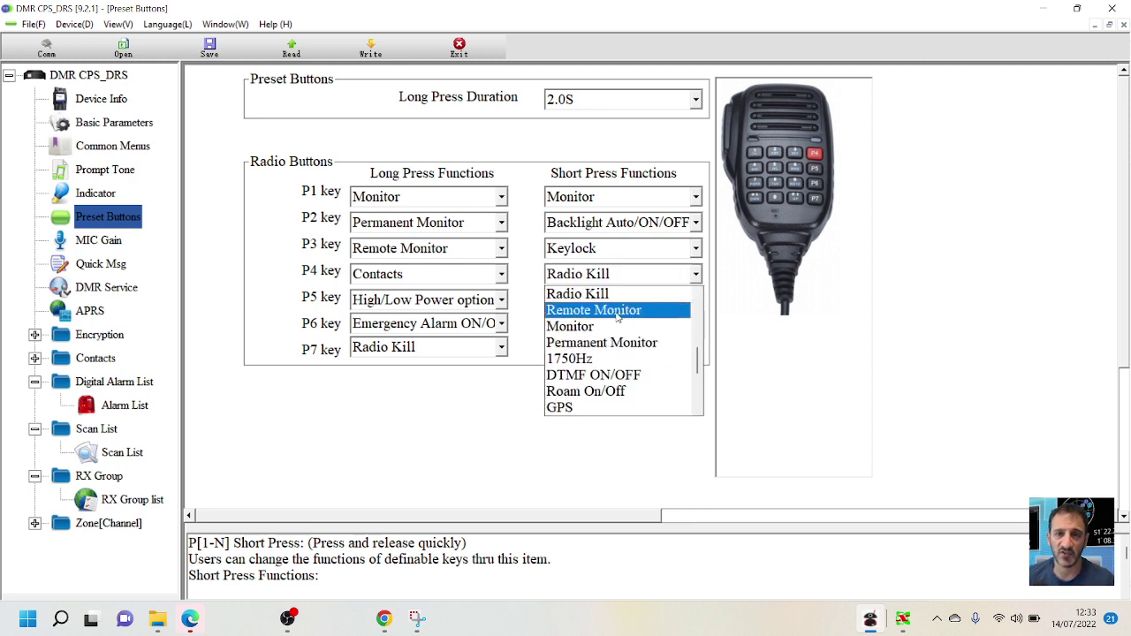
left_click(615, 312)
left_click(696, 249)
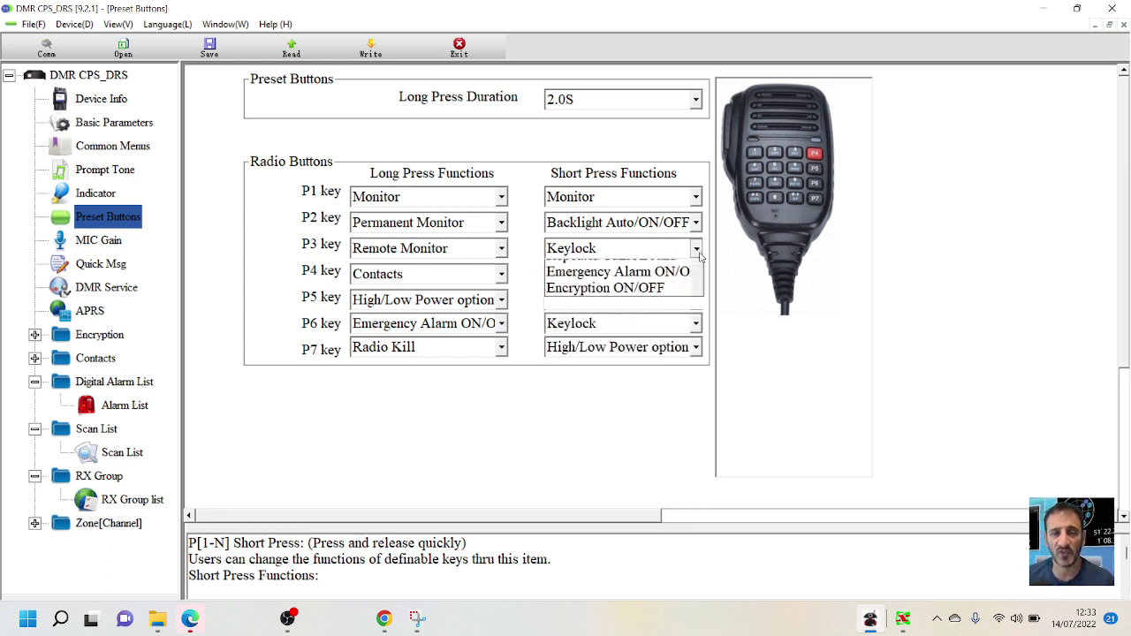
left_click(579, 318)
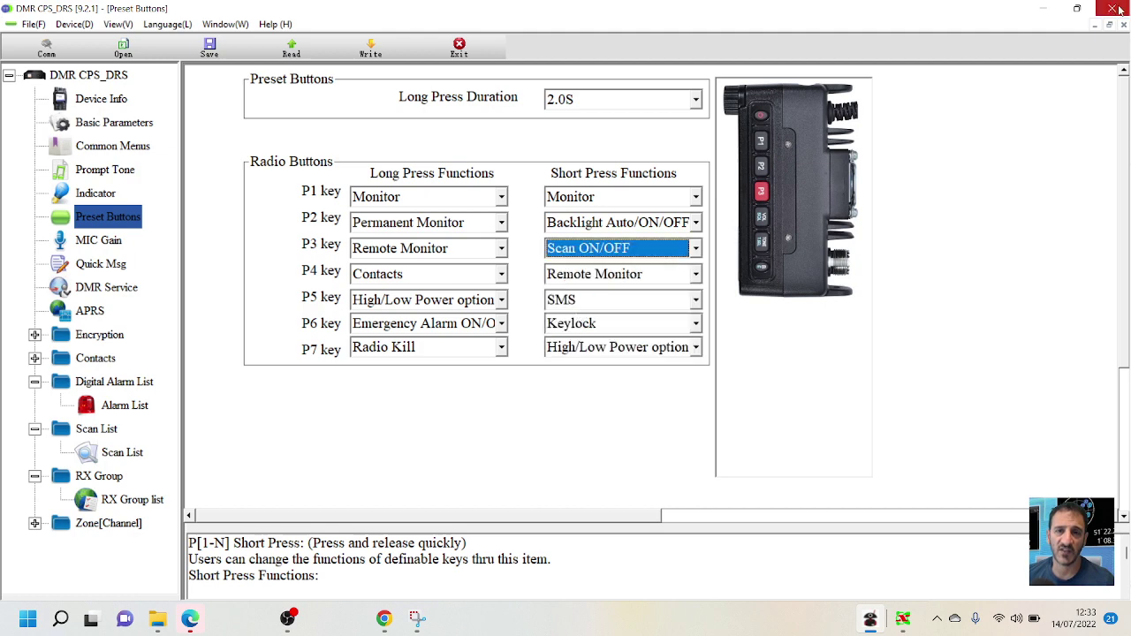
Step: Minimize the programming software and show the Radioddity GD-88 product page in the browser
left_click(1046, 8)
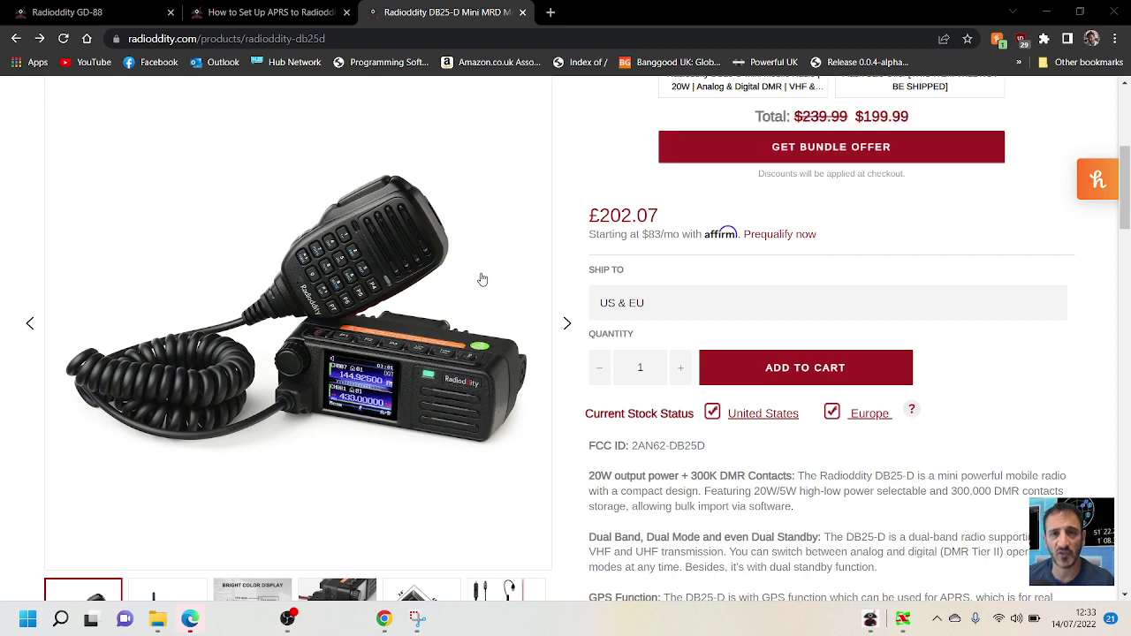
left_click(79, 12)
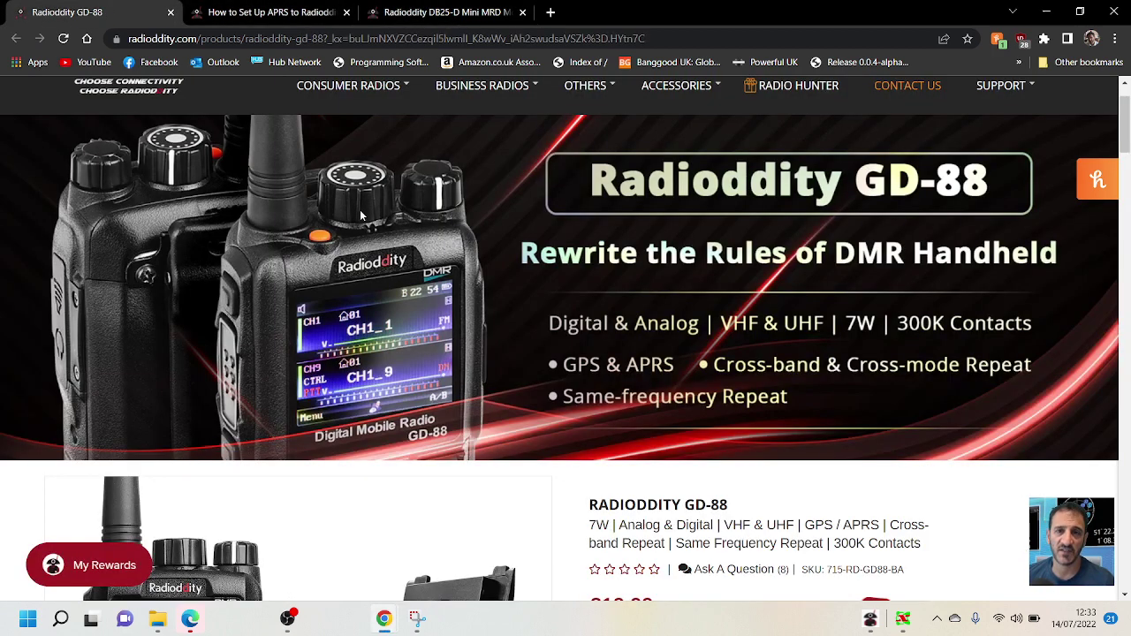